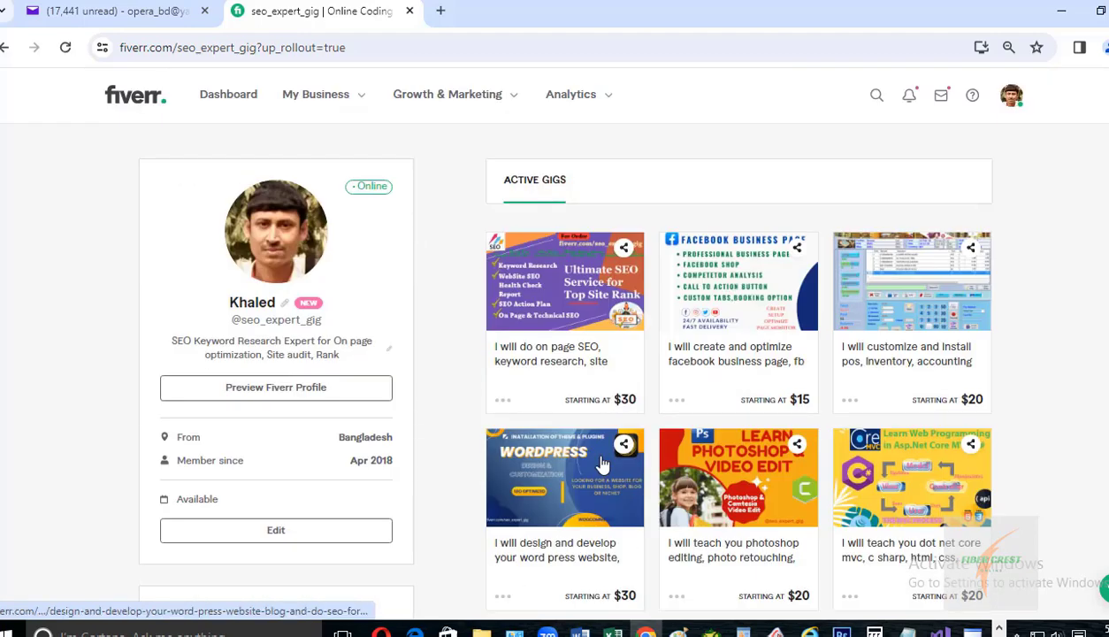
Step: Go to My Business > Earnings and open payout method management
left_click(362, 108)
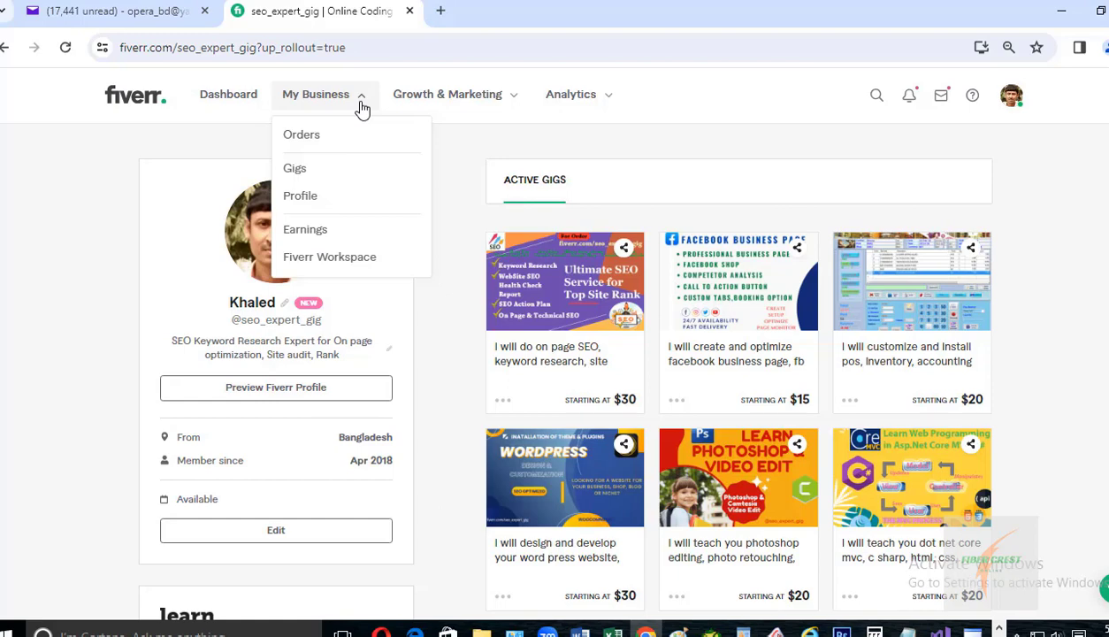
left_click(340, 237)
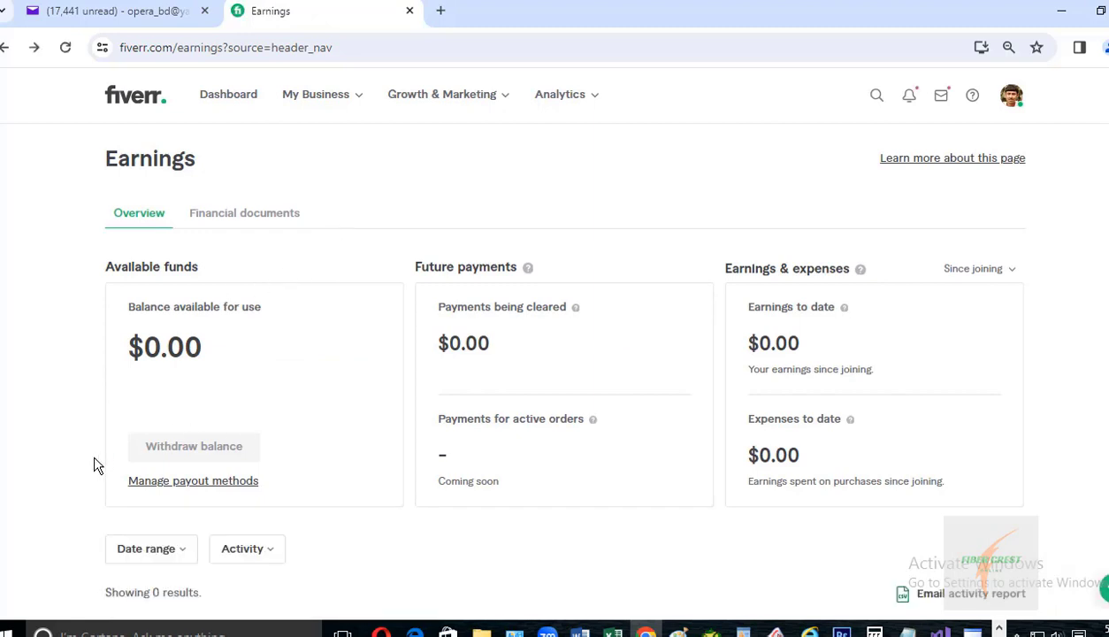
left_click(210, 482)
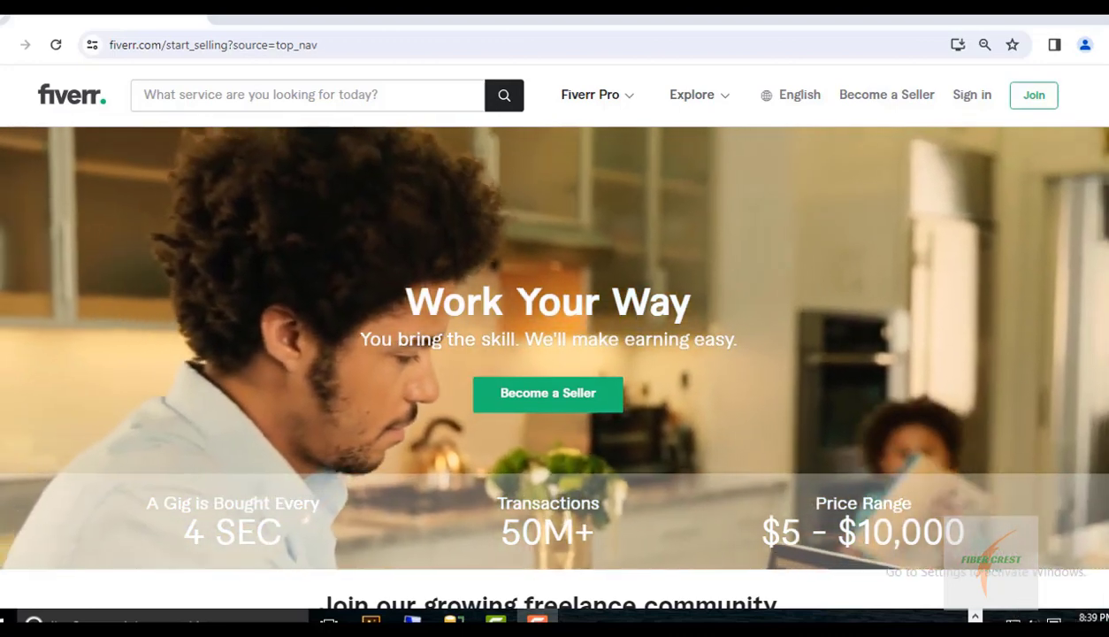
Step: Sign in to Fiverr by email/username with the saved username and password
scroll(554, 336, "down", 3)
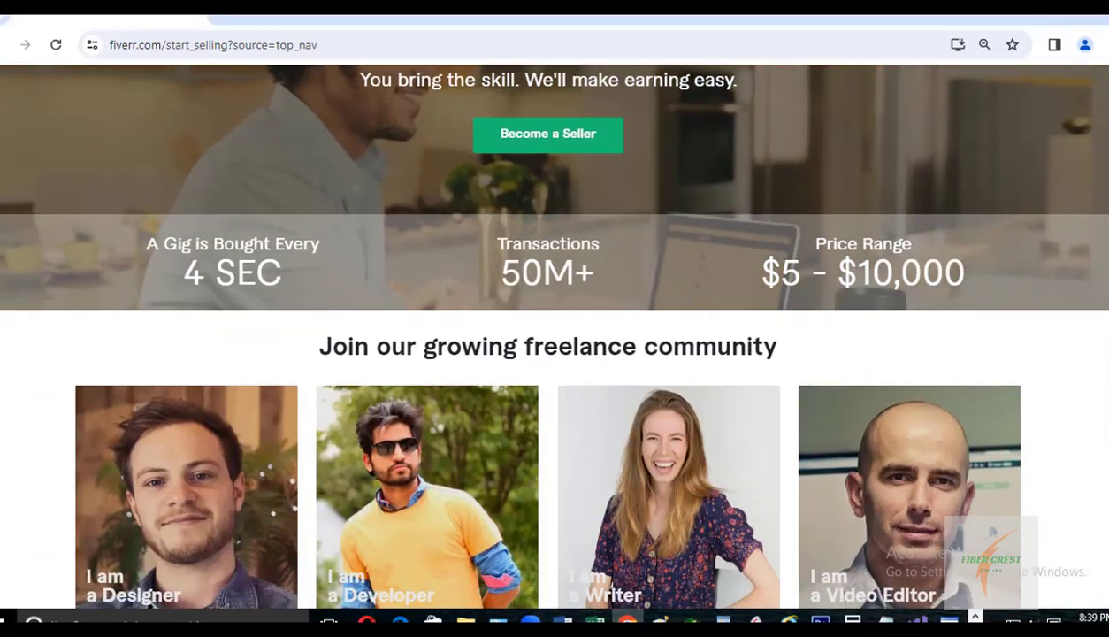
scroll(554, 336, "down", 1)
scroll(554, 336, "down", 1)
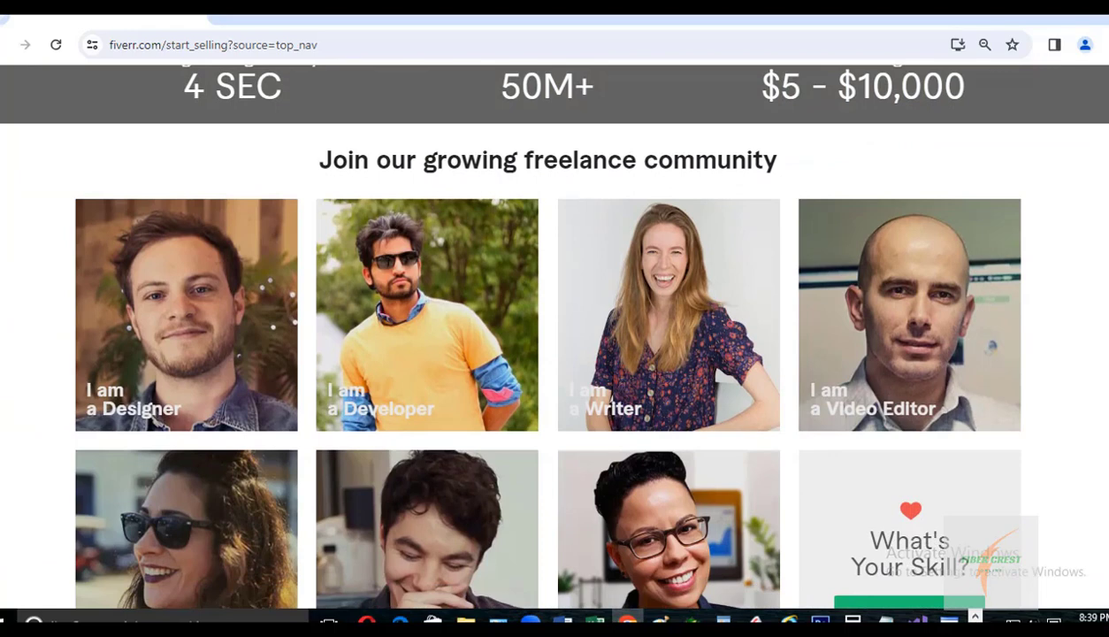
scroll(555, 336, "down", 1)
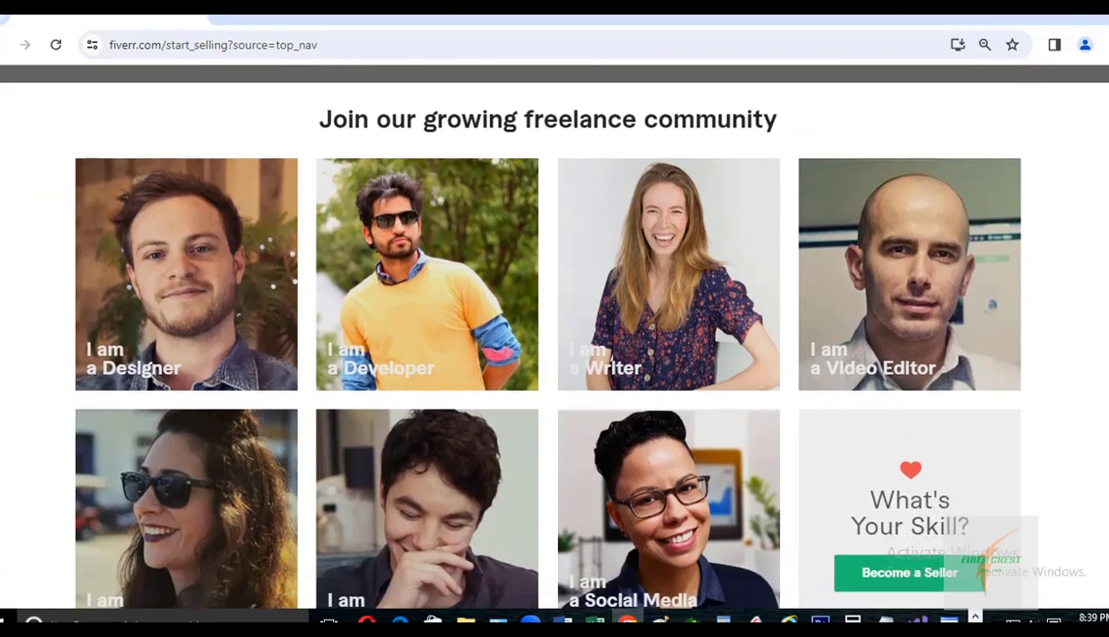
scroll(554, 336, "down", 1)
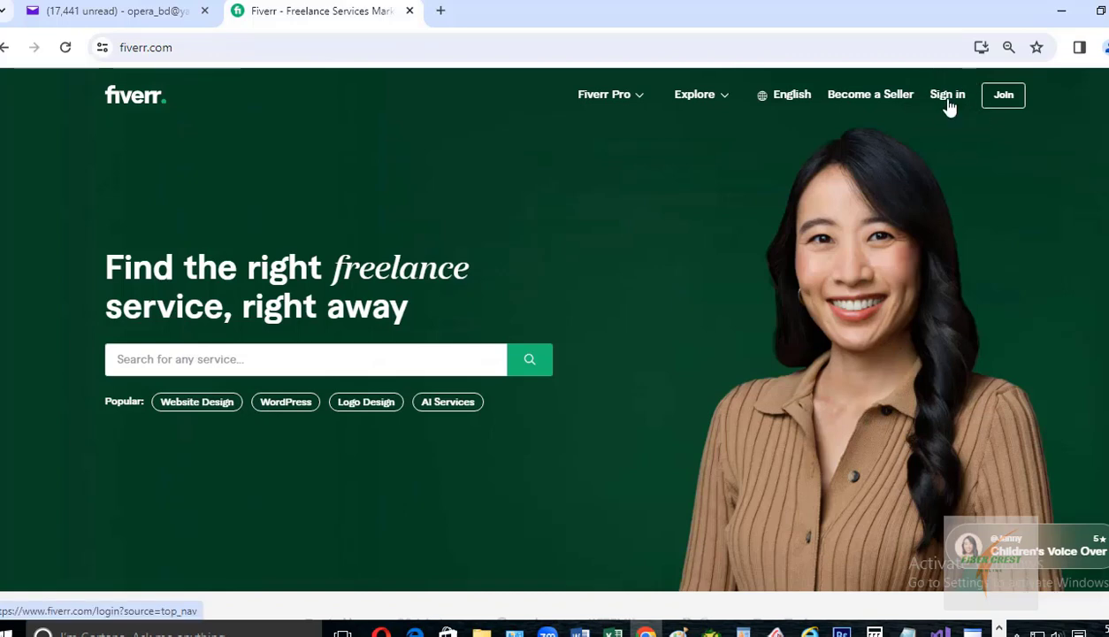
left_click(947, 104)
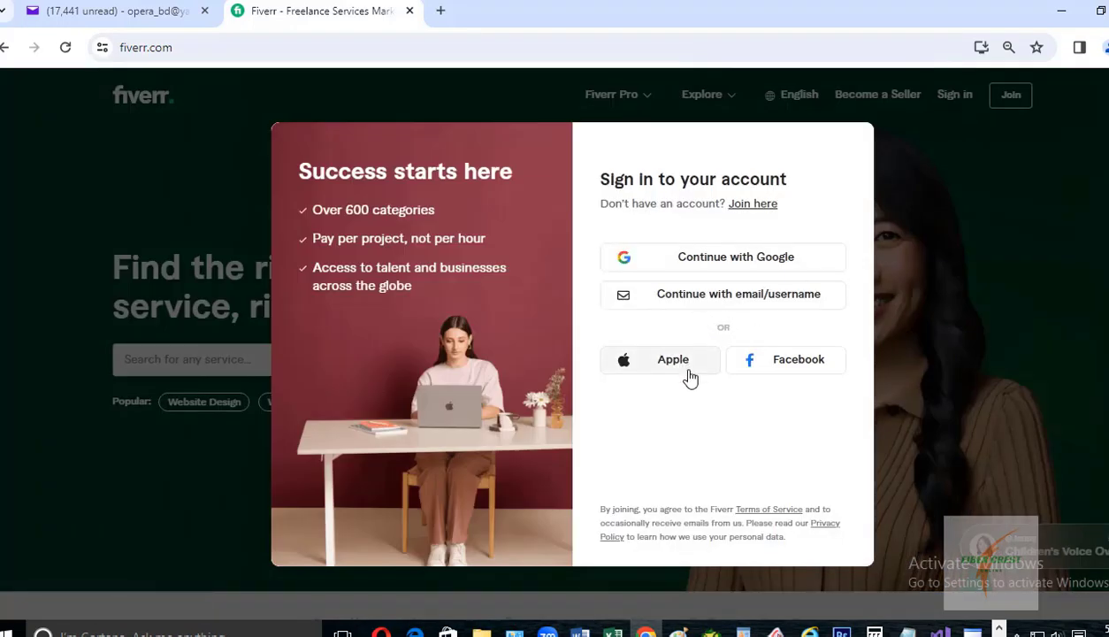
left_click(713, 307)
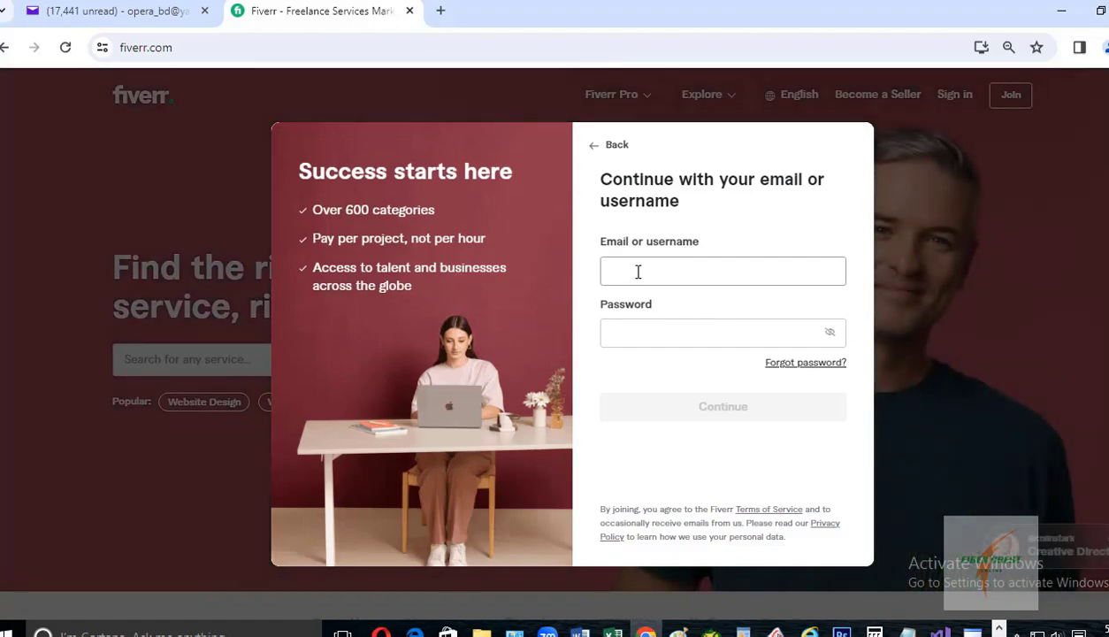
left_click(637, 274)
left_click(713, 316)
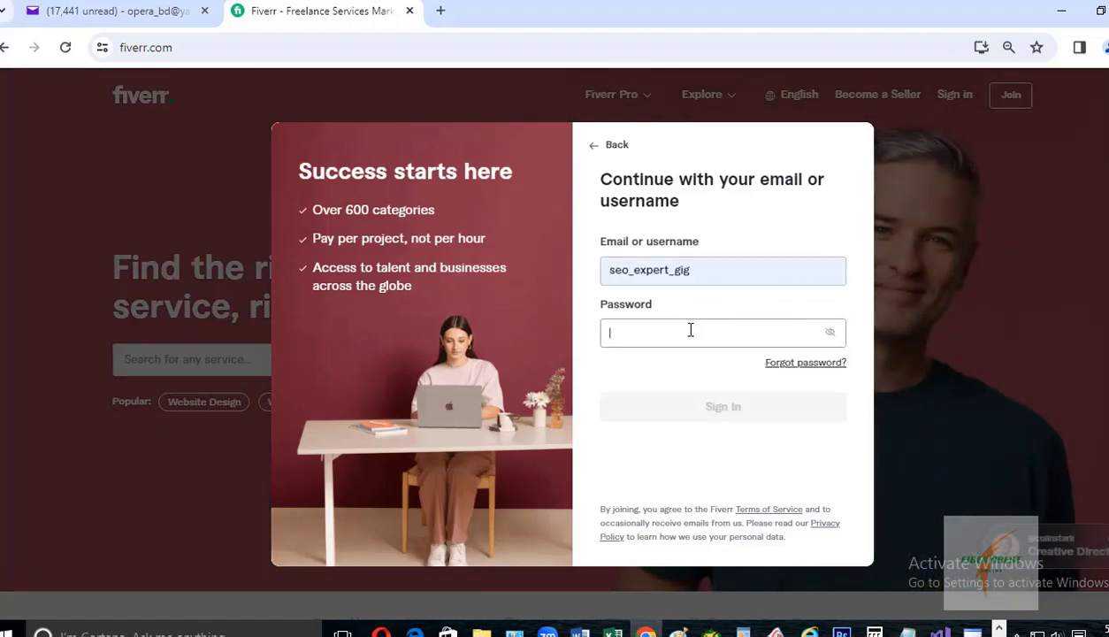
type("s")
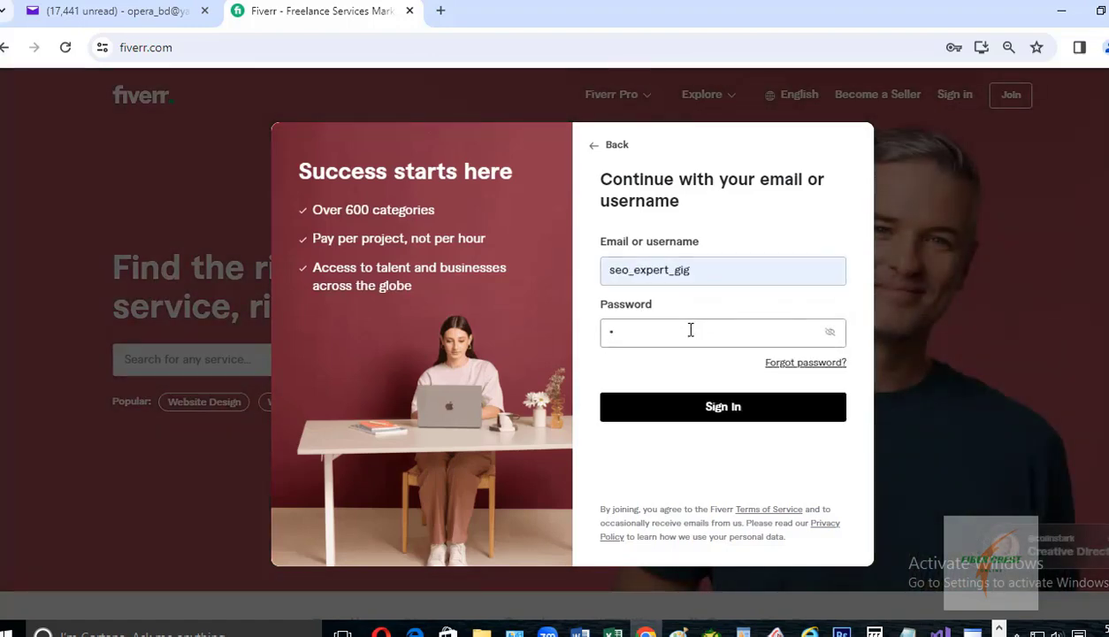
left_click(720, 413)
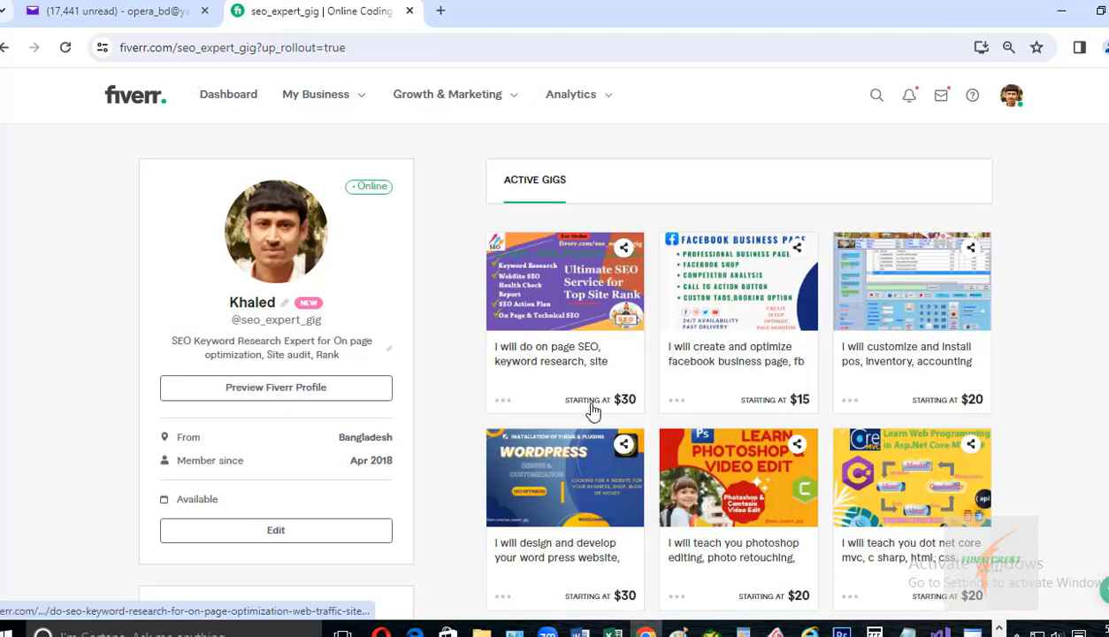
Step: Look over the six active gigs on the seller profile
scroll(601, 461, "down", 3)
scroll(601, 461, "up", 3)
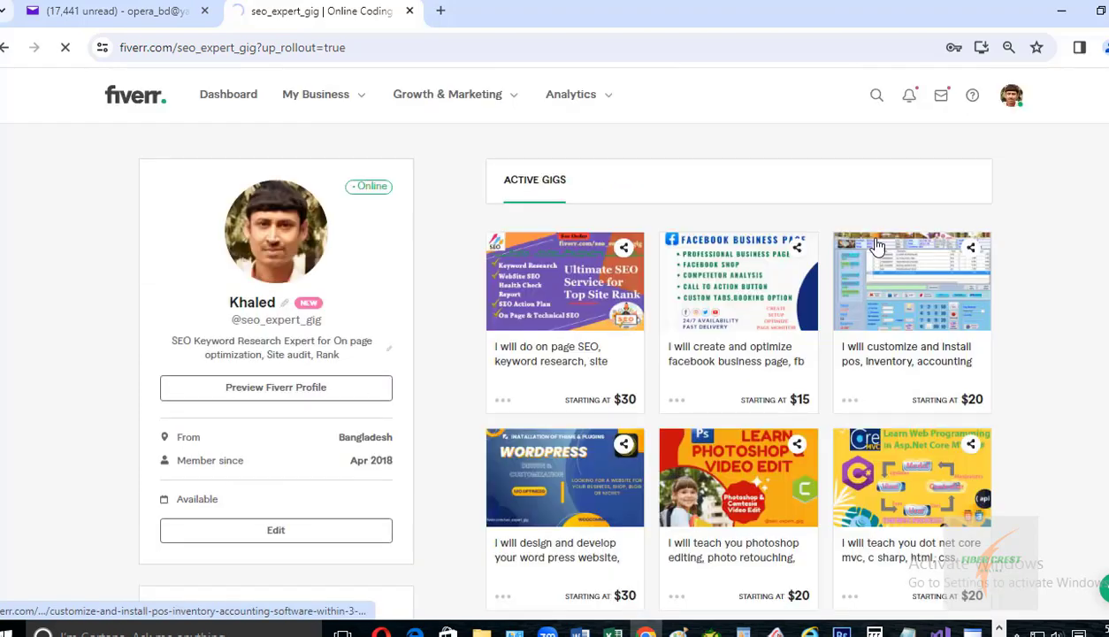
left_click(877, 247)
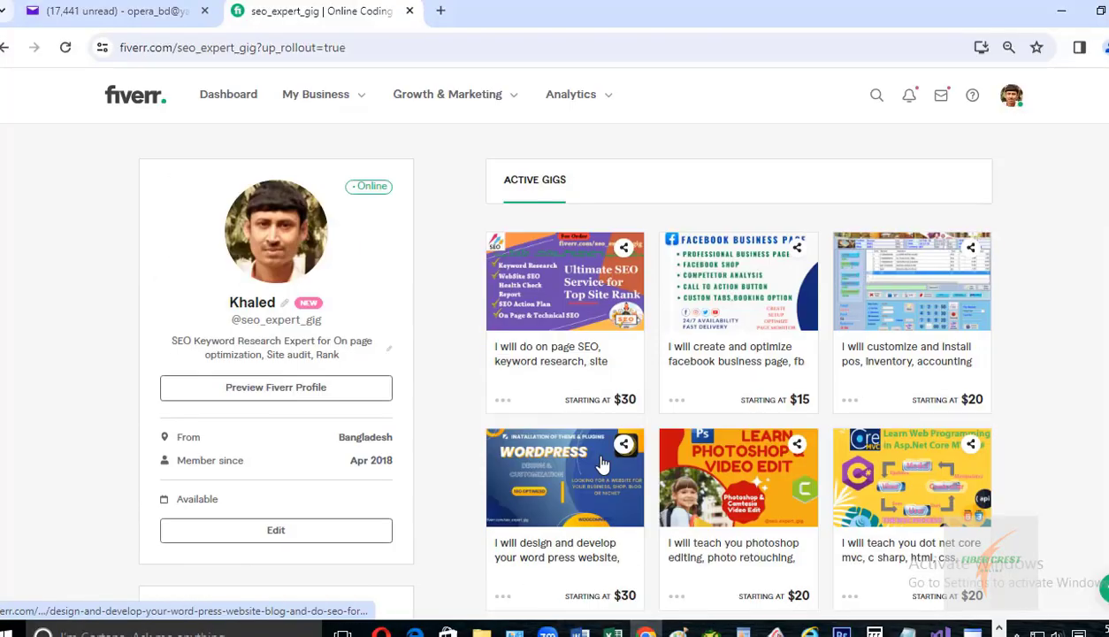
Step: Reach the Withdraw balance page through My Business > Earnings > Manage payout methods
left_click(361, 107)
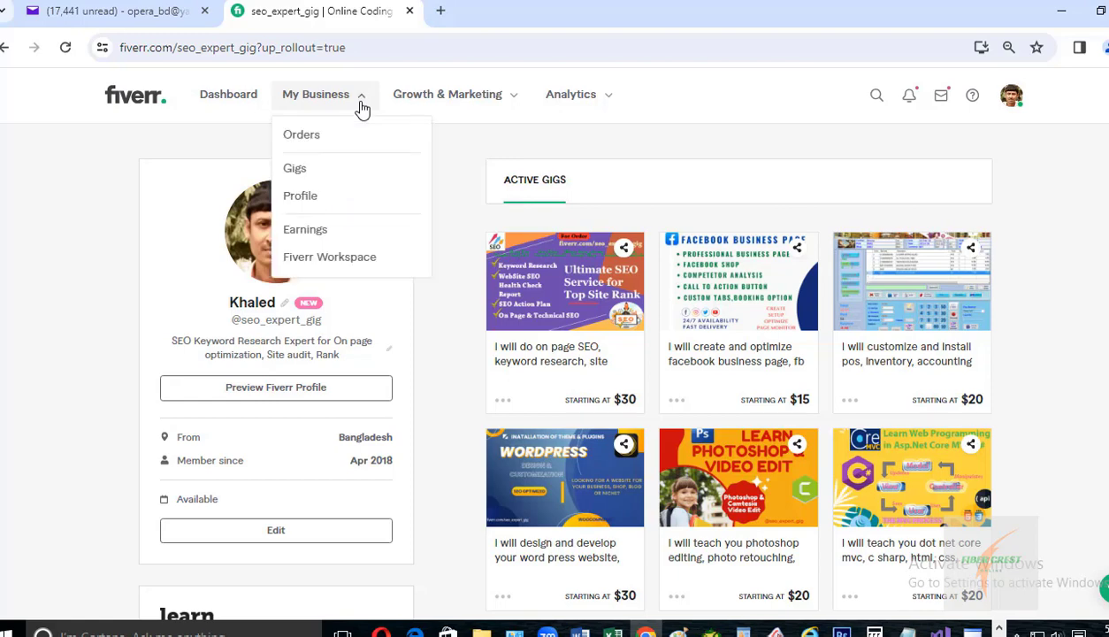
left_click(341, 231)
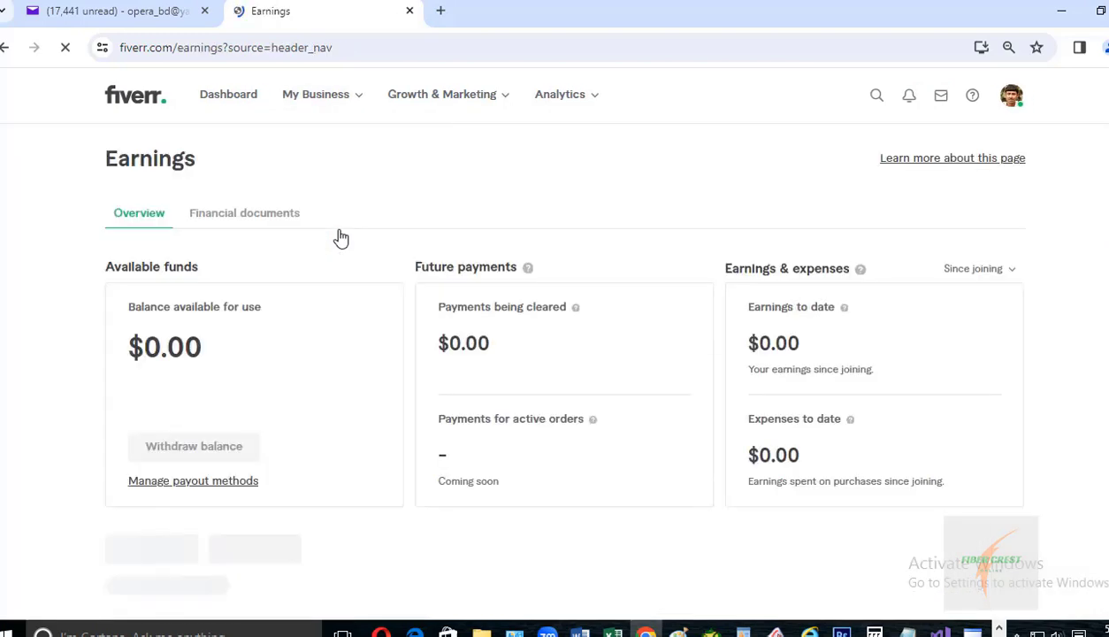
scroll(202, 305, "down", 3)
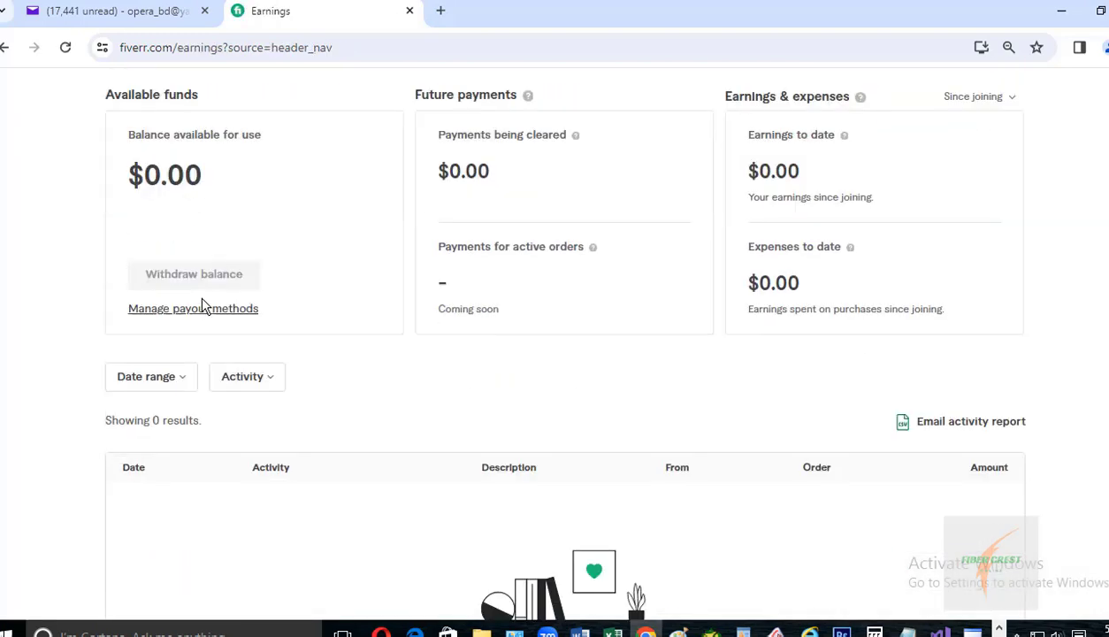
scroll(202, 305, "up", 3)
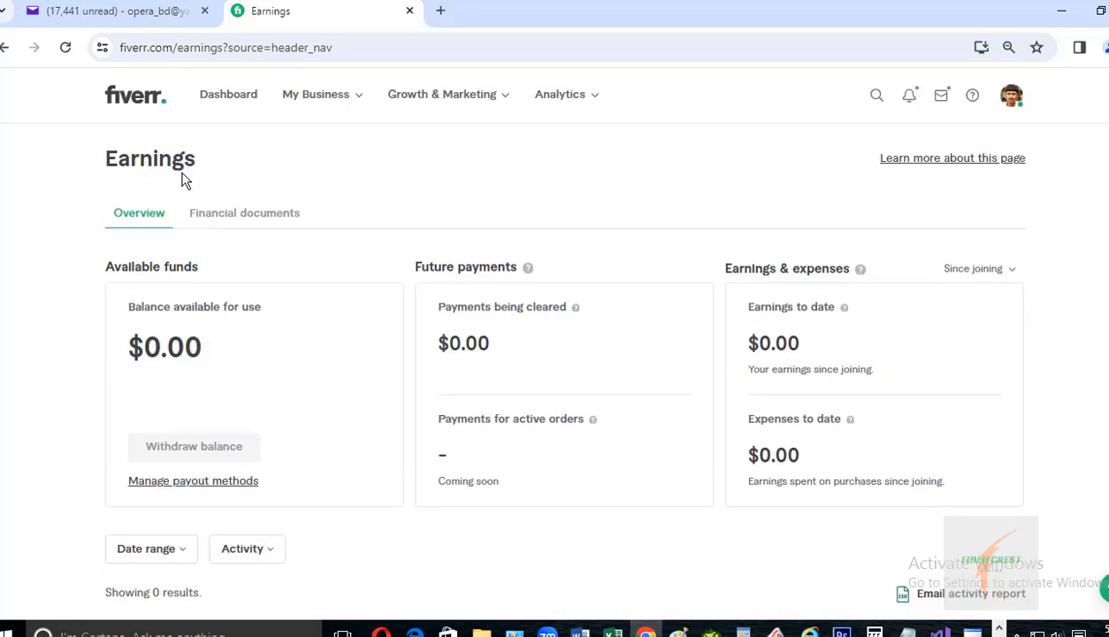
left_click(209, 485)
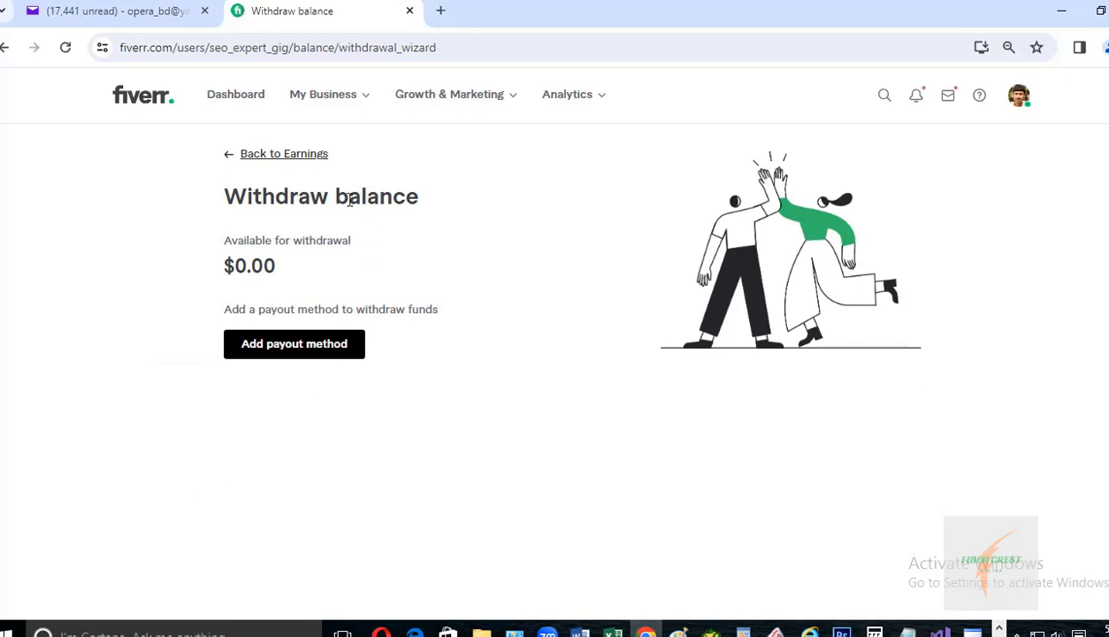
left_click(312, 354)
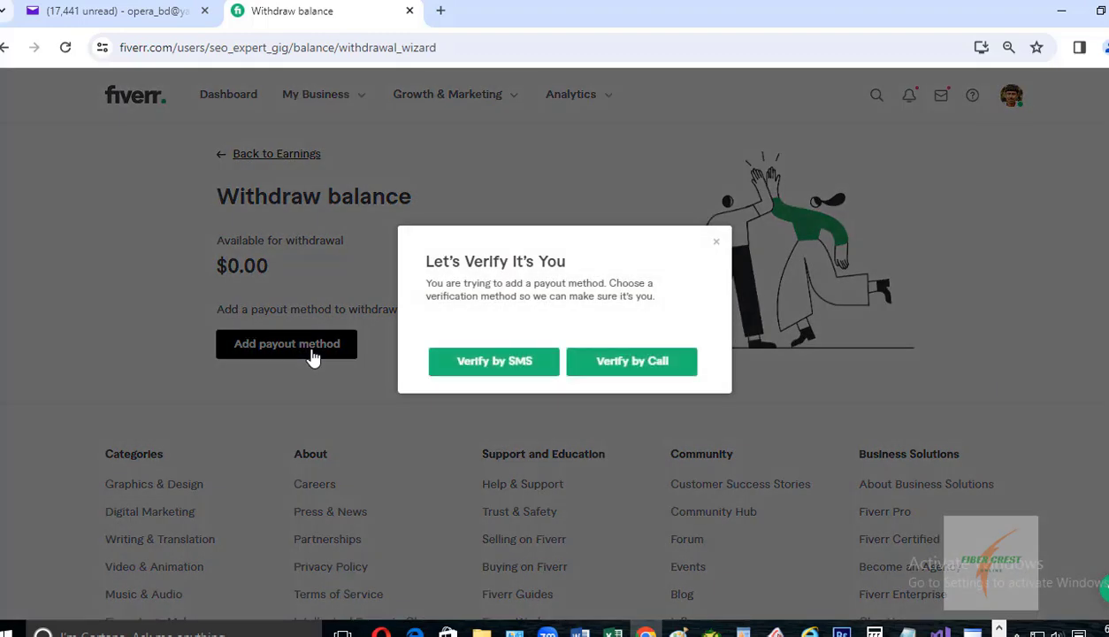
left_click(517, 376)
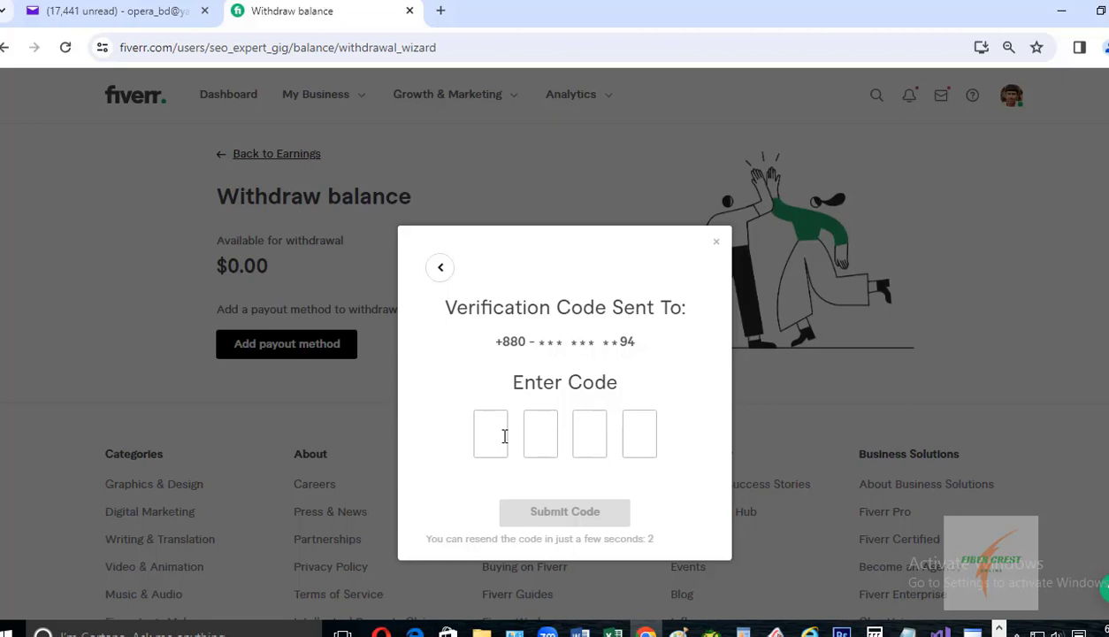
left_click(496, 440)
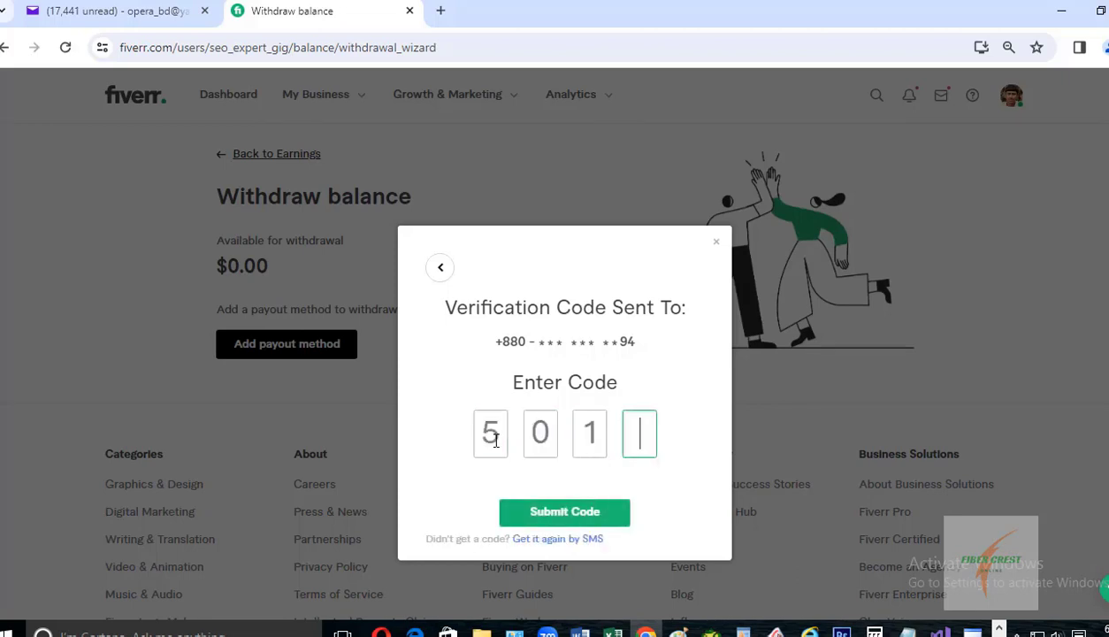
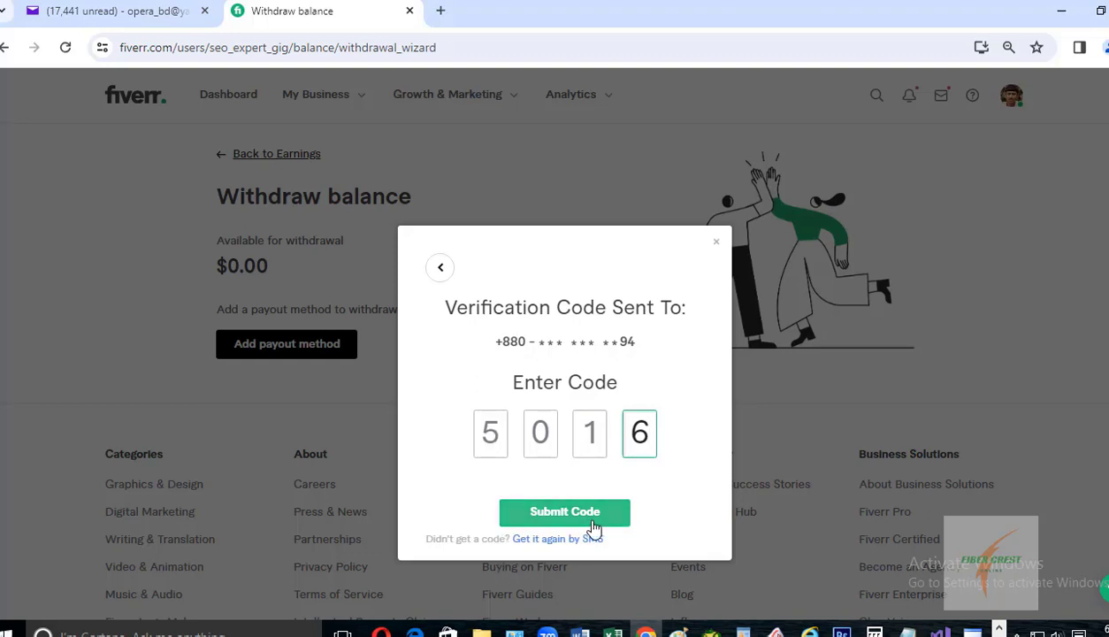
left_click(589, 517)
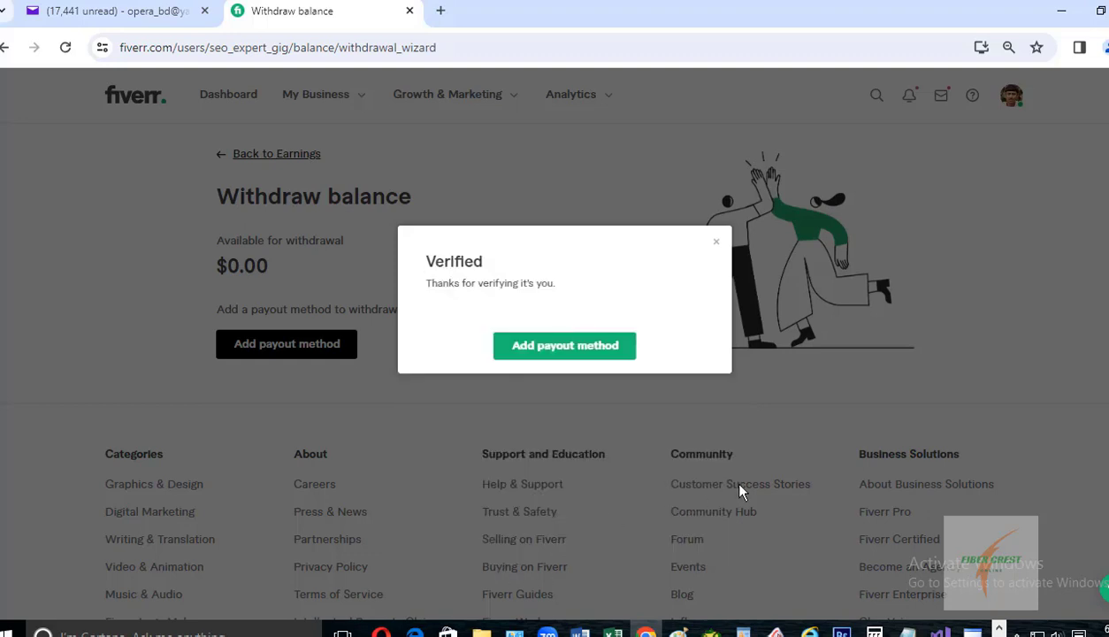
Step: Choose Payoneer account as the payout method and confirm it
left_click(621, 356)
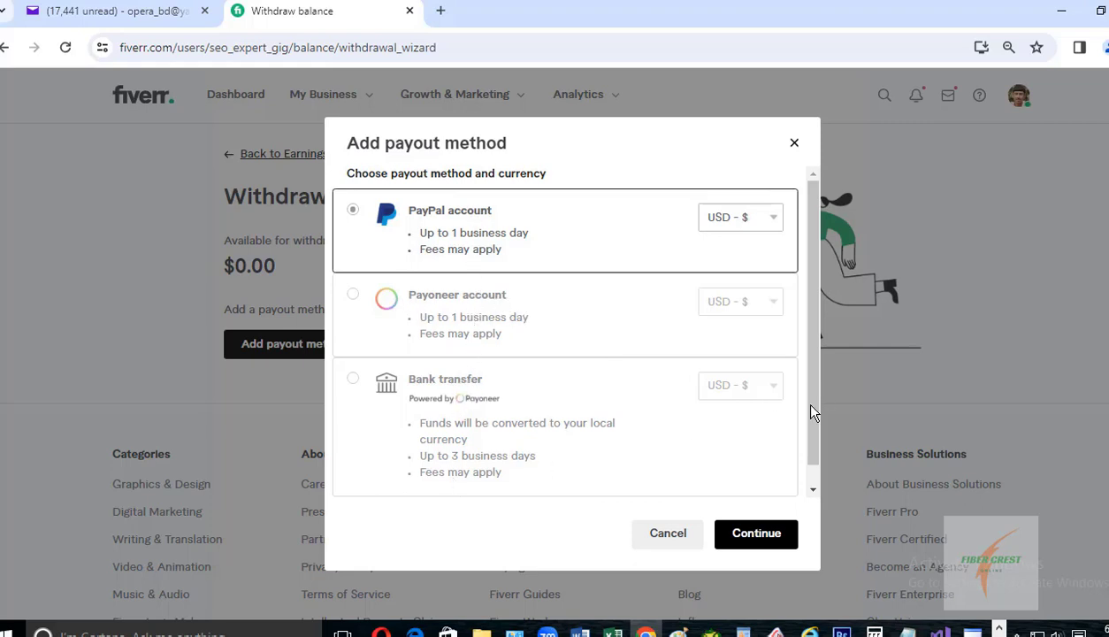
left_click_drag(814, 412, 814, 469)
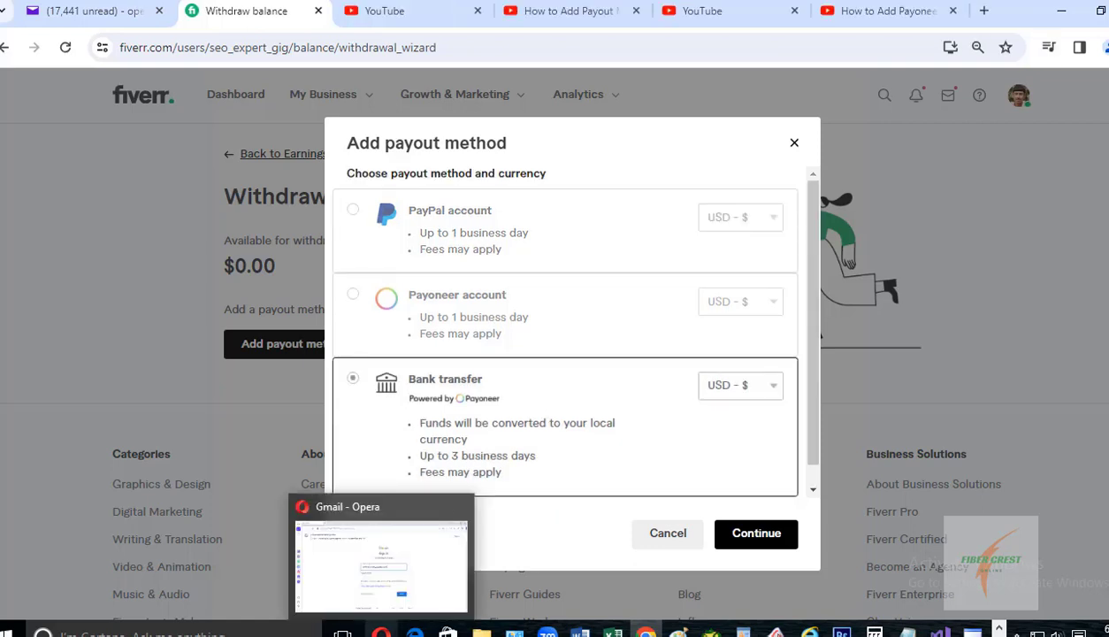
left_click(354, 295)
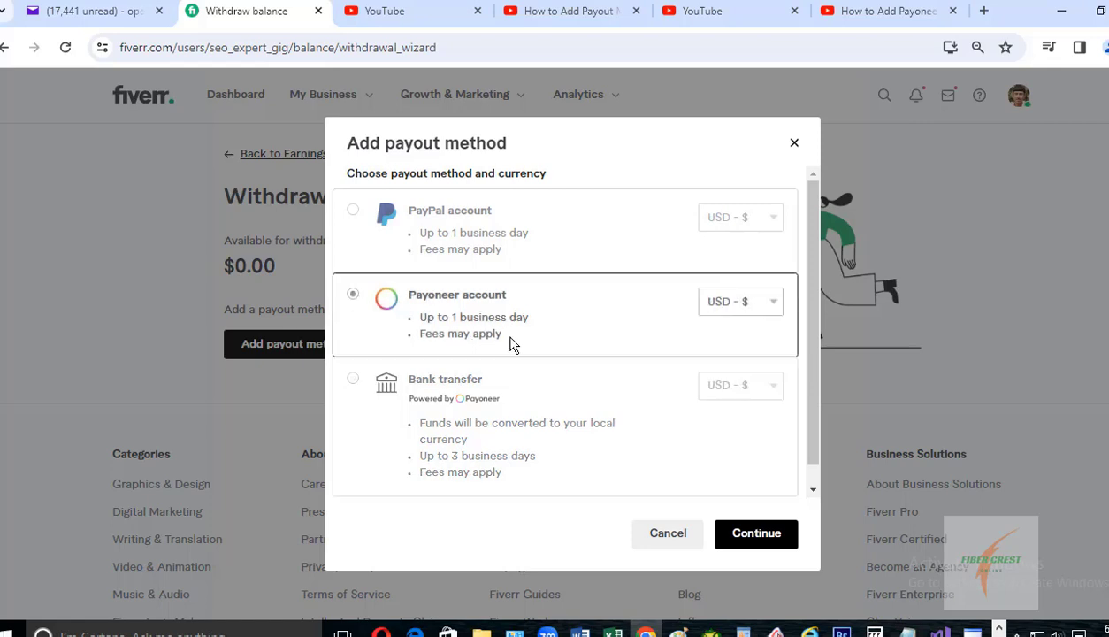
left_click(754, 535)
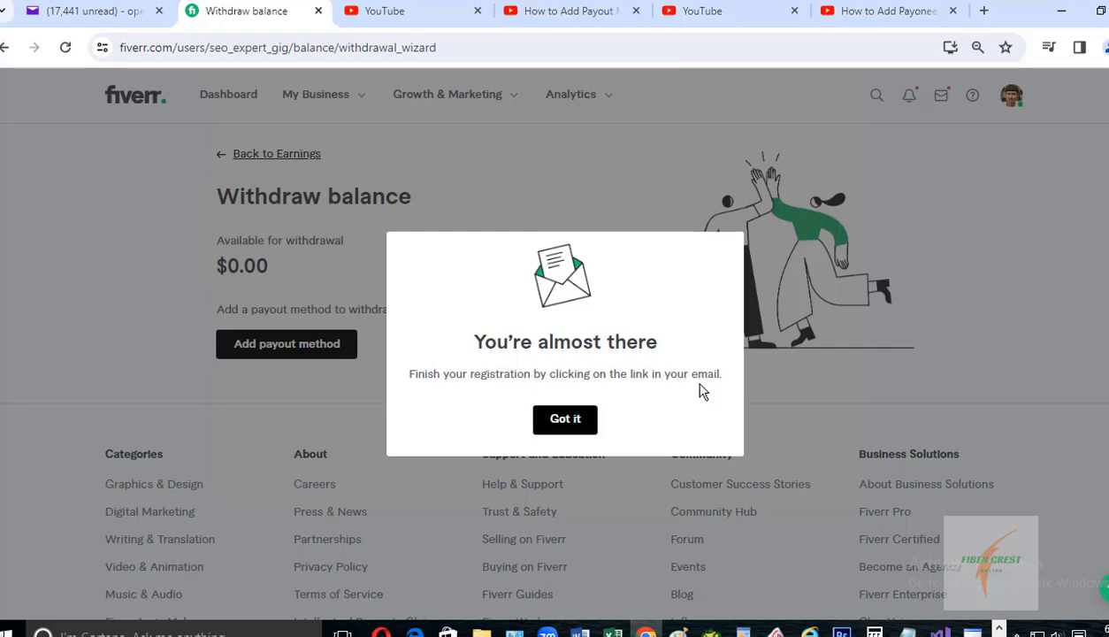
Step: Dismiss the almost-there notice and sign in to Gmail with the Google password
left_click(571, 420)
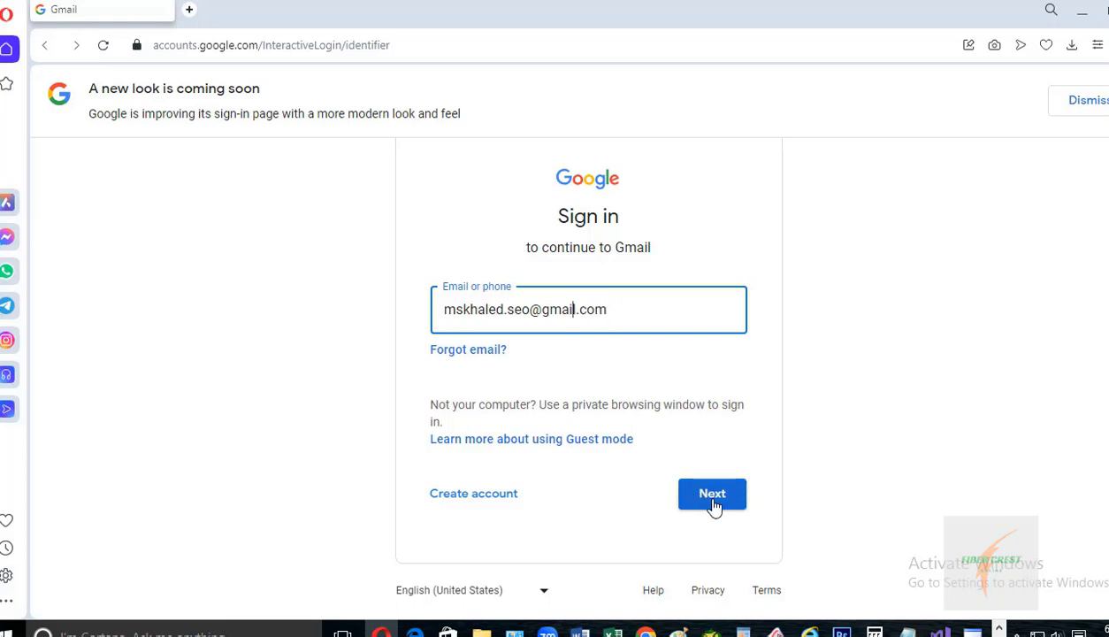
left_click(715, 503)
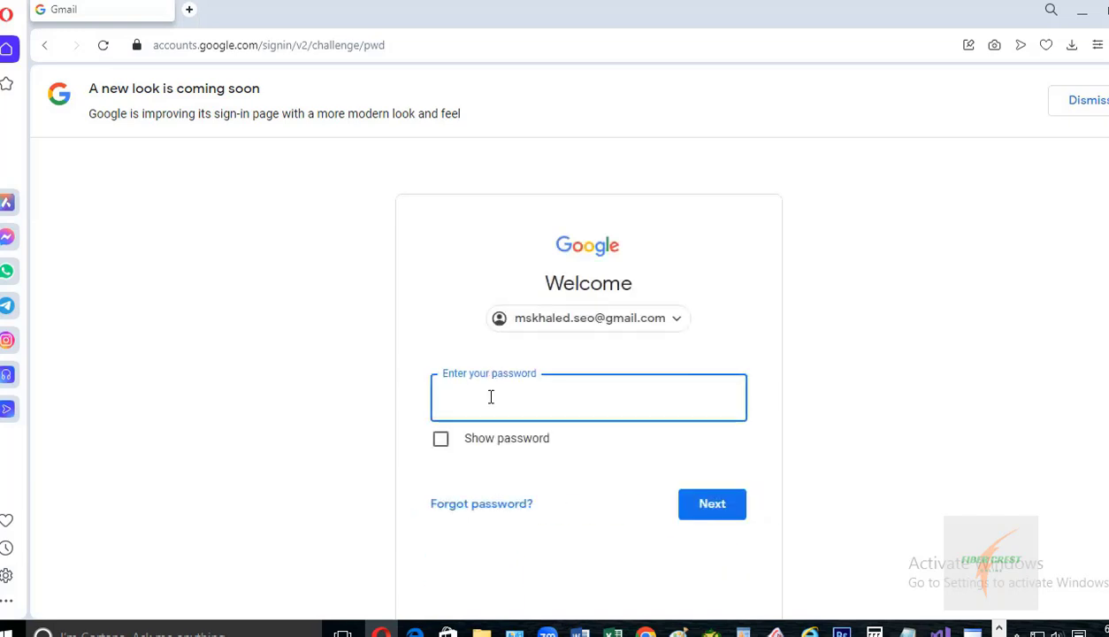
type("********")
left_click(715, 520)
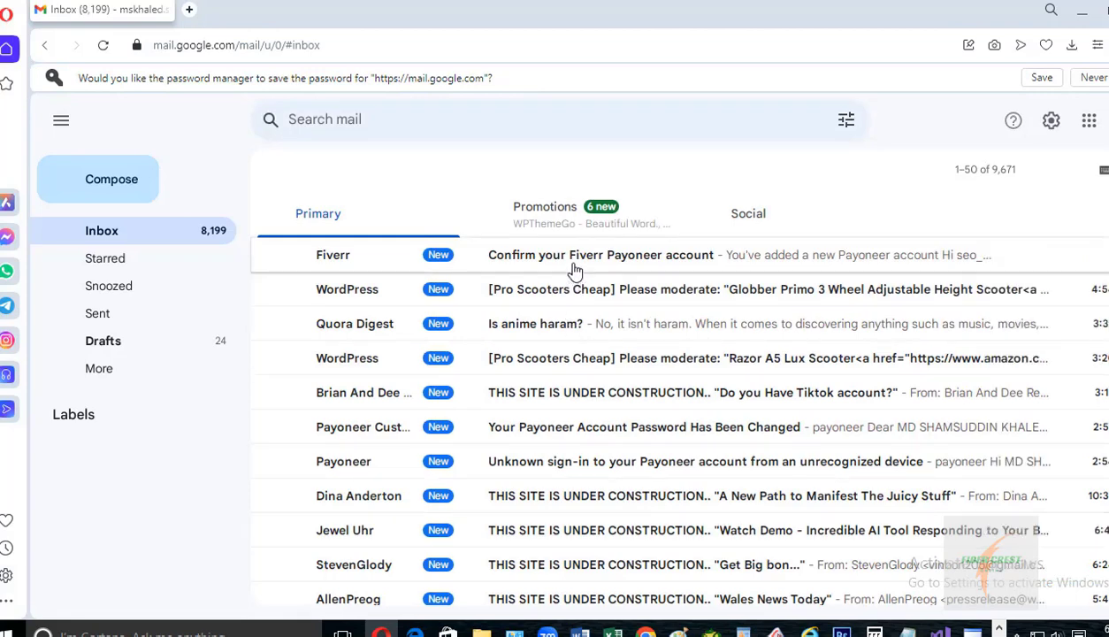
Step: Open and read the 'Confirm your Fiverr Payoneer account' email
left_click(647, 256)
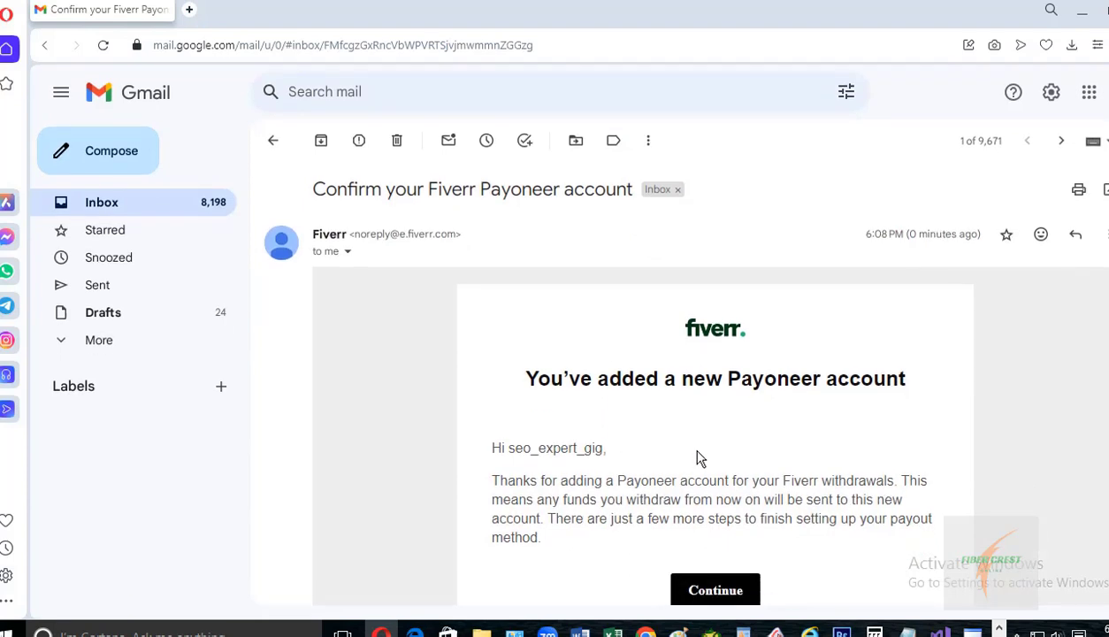
scroll(616, 358, "down", 1)
scroll(692, 302, "down", 1)
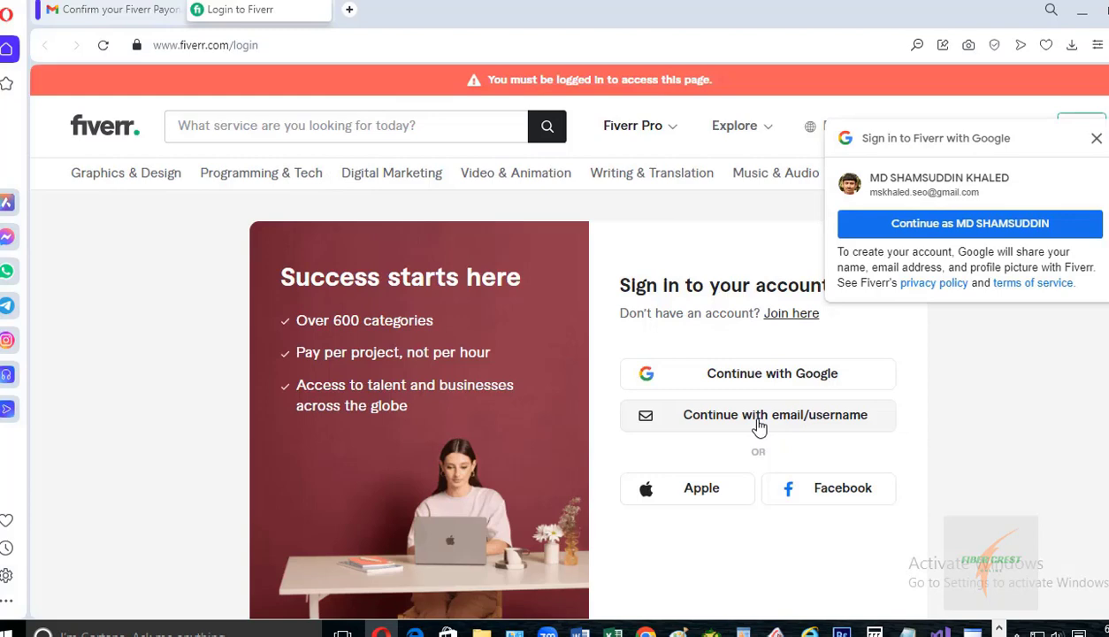
Step: Sign back in to Fiverr with the saved username and password
left_click(756, 424)
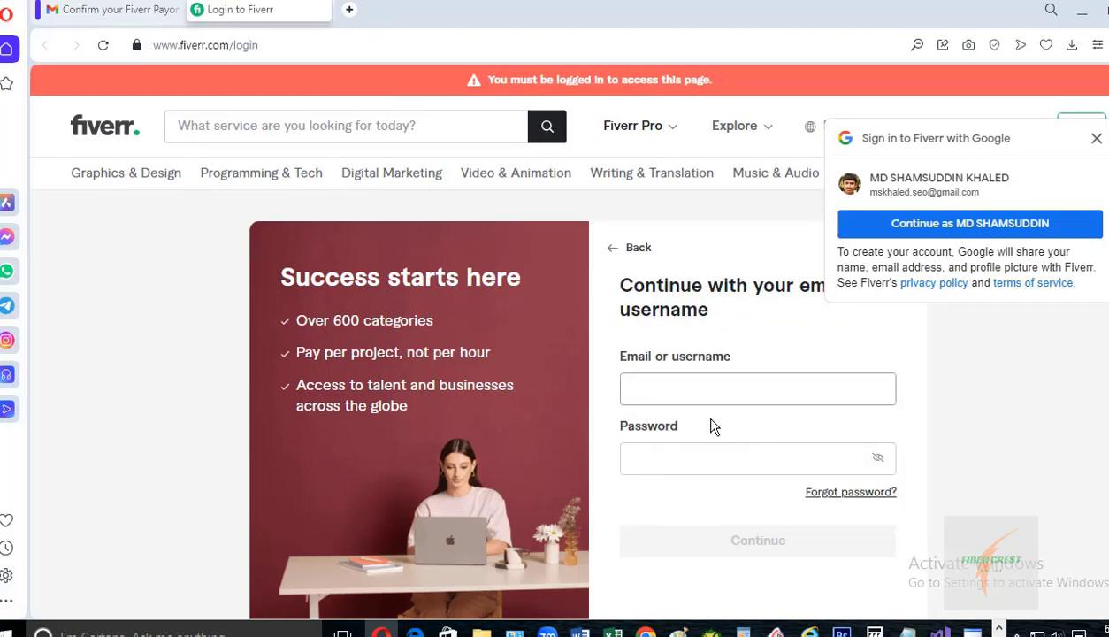
left_click(673, 393)
left_click(706, 429)
left_click(706, 455)
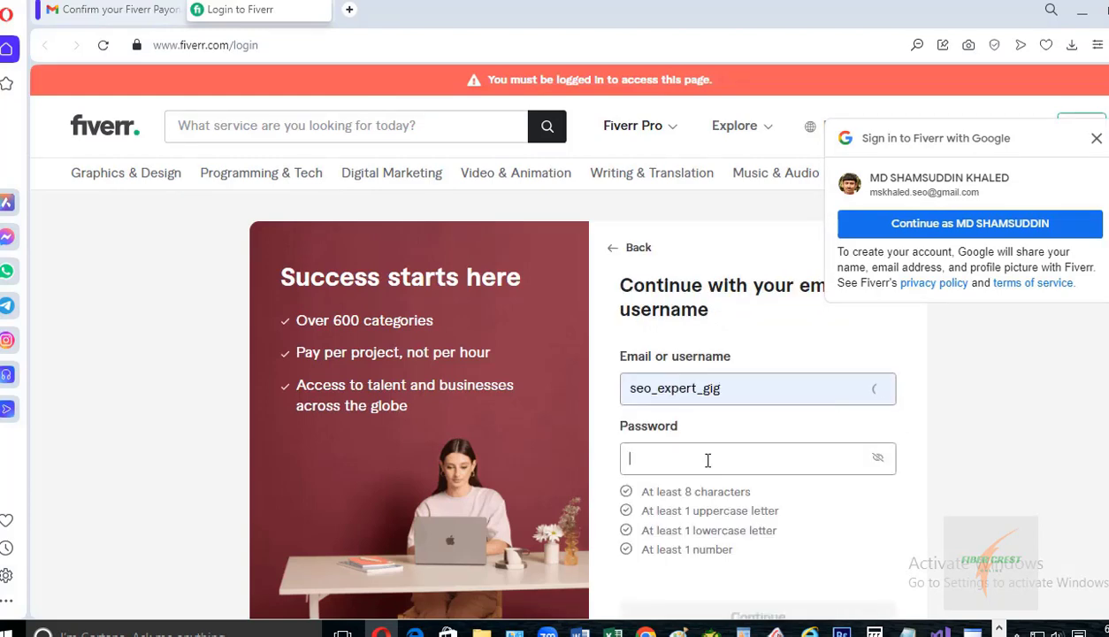
type("s")
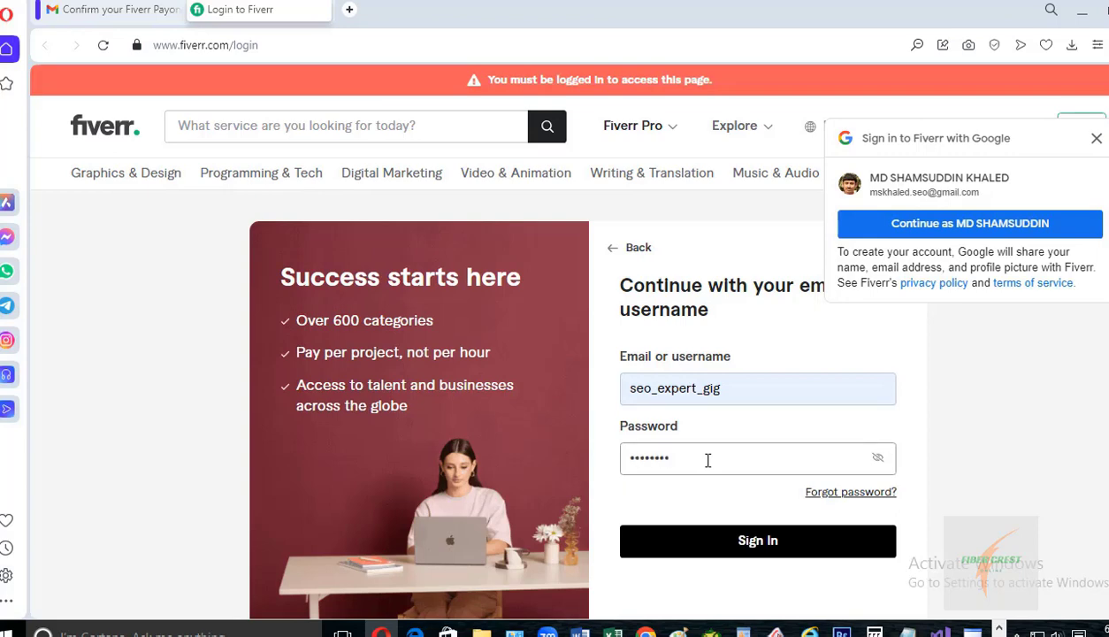
left_click(758, 546)
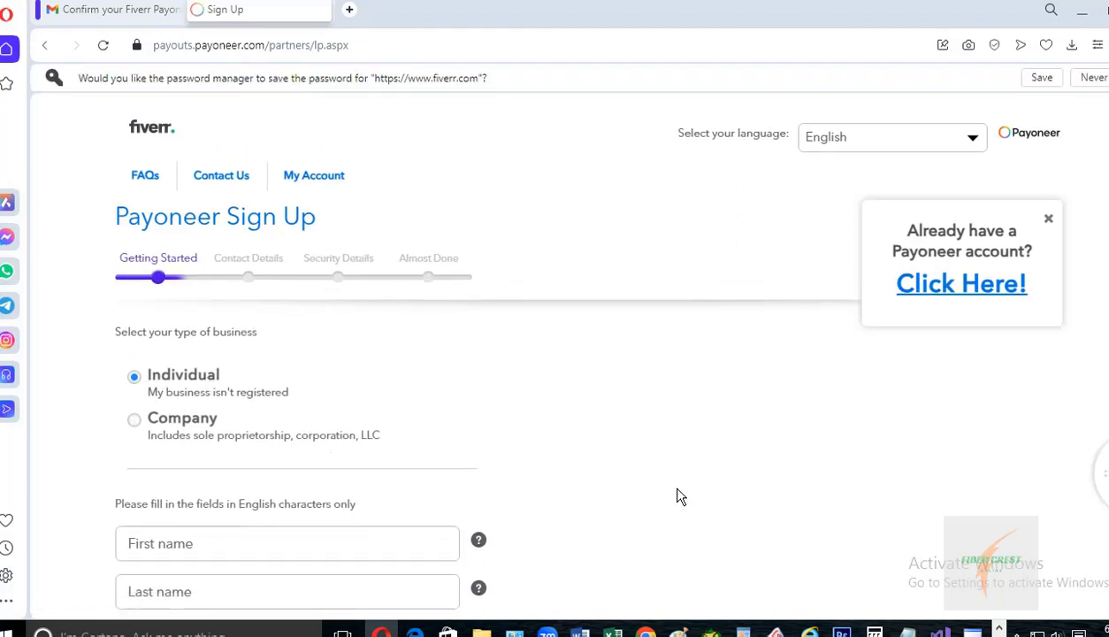
Step: Scroll through the Payoneer Sign Up form and back to the top
scroll(677, 495, "down", 1)
scroll(678, 496, "down", 1)
scroll(675, 495, "down", 2)
scroll(663, 504, "down", 1)
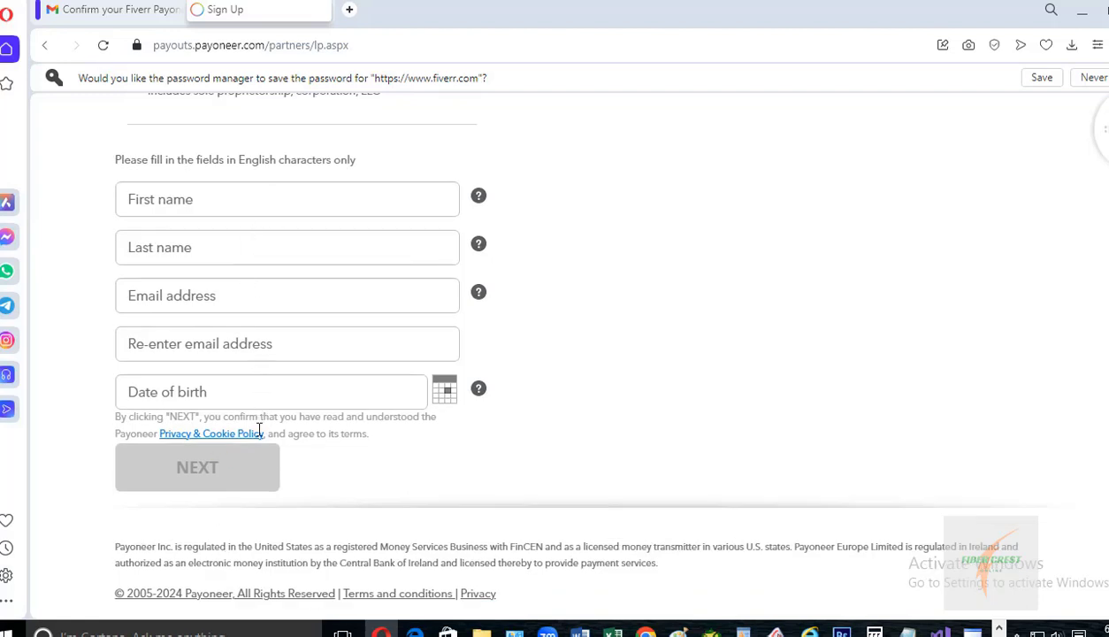
scroll(643, 450, "up", 1)
scroll(642, 449, "up", 3)
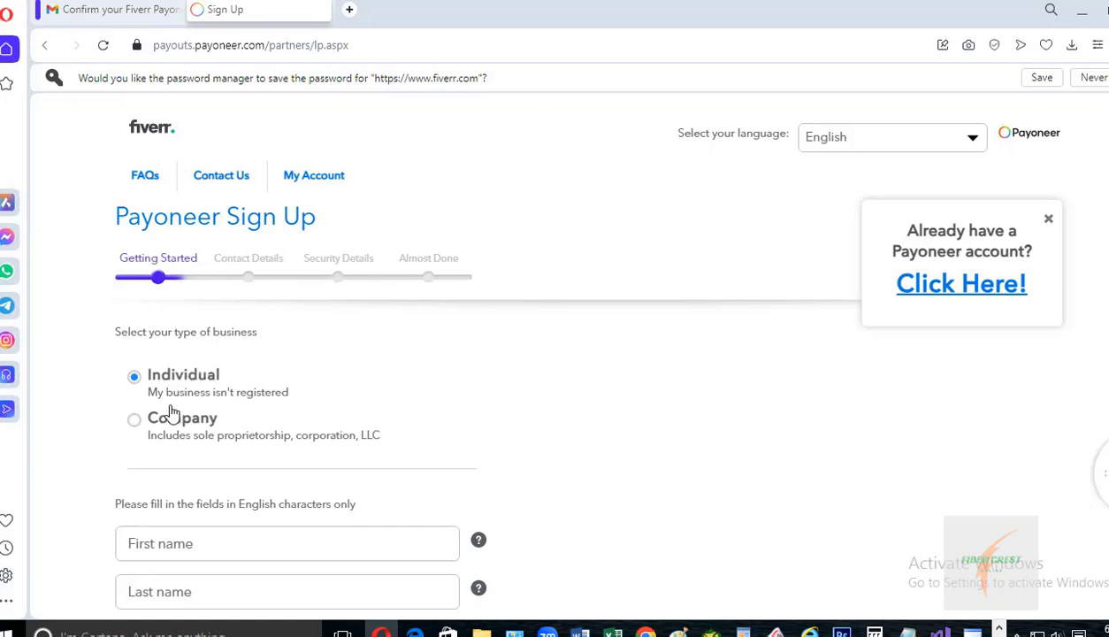
scroll(484, 472, "down", 2)
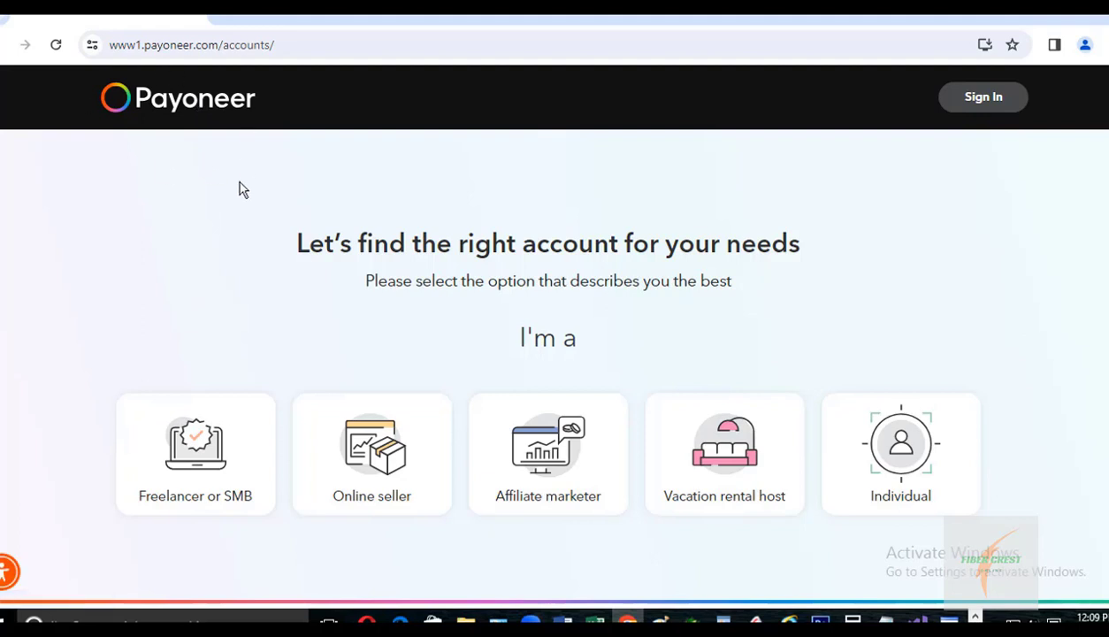
Step: Pick Freelancer or SMB, then the global send-and-receive payments option
left_click(200, 484)
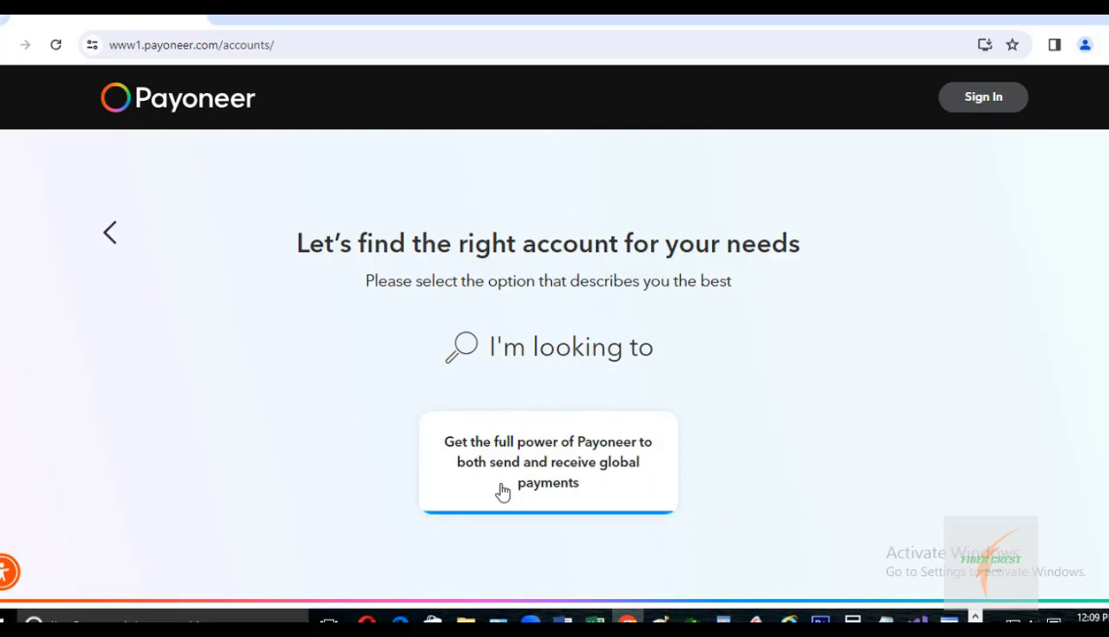
left_click(542, 485)
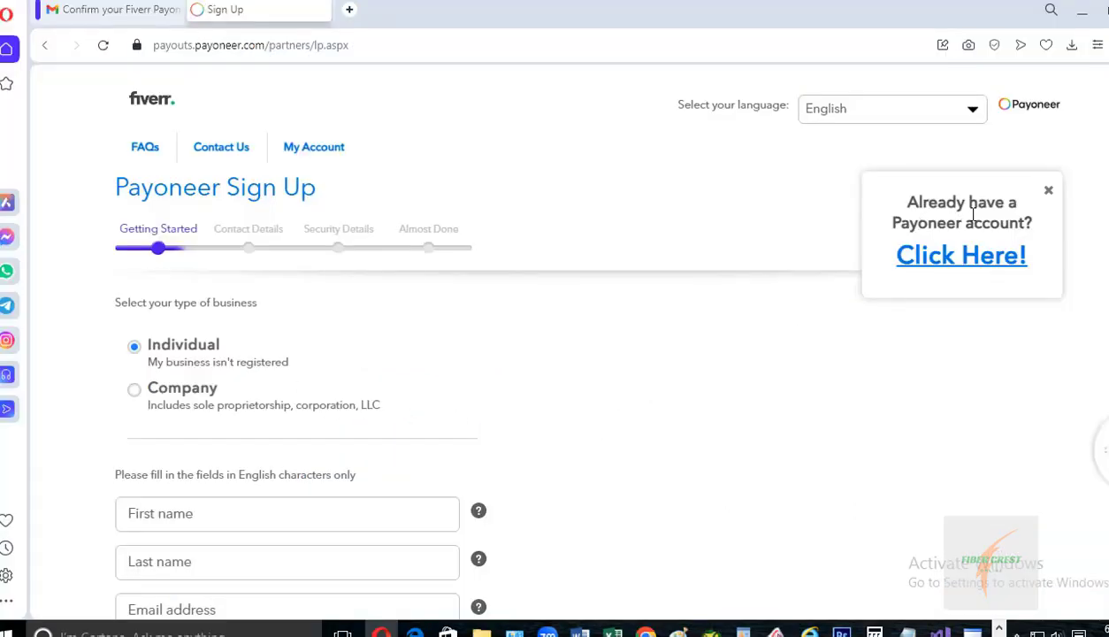
Step: Sign in to the existing Payoneer account with the saved email to connect it to Fiverr
left_click(964, 264)
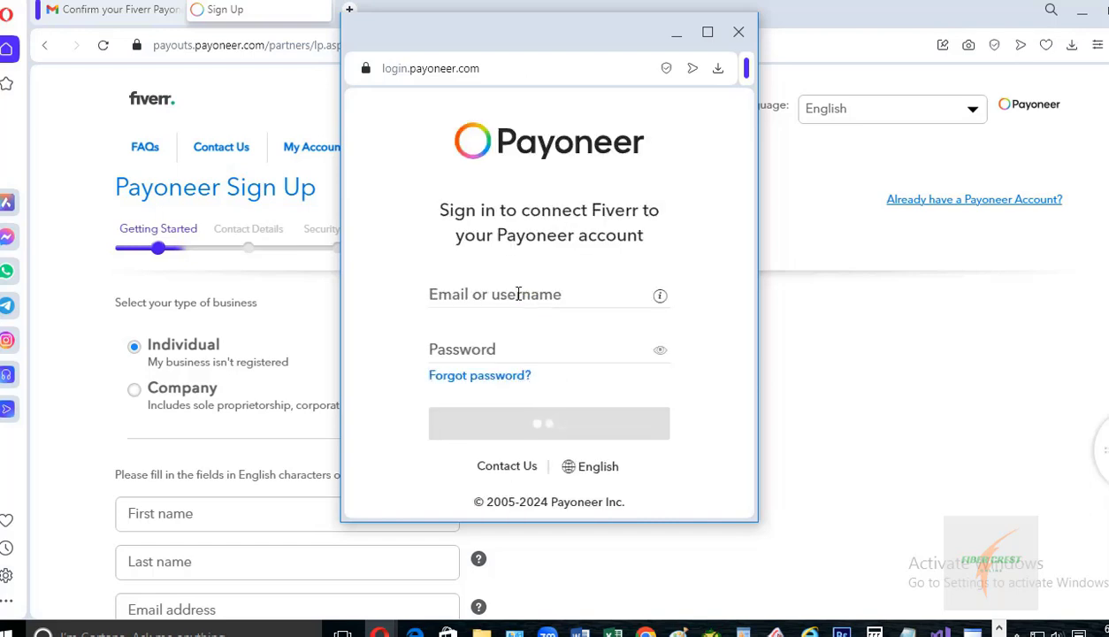
left_click(519, 294)
type("msk")
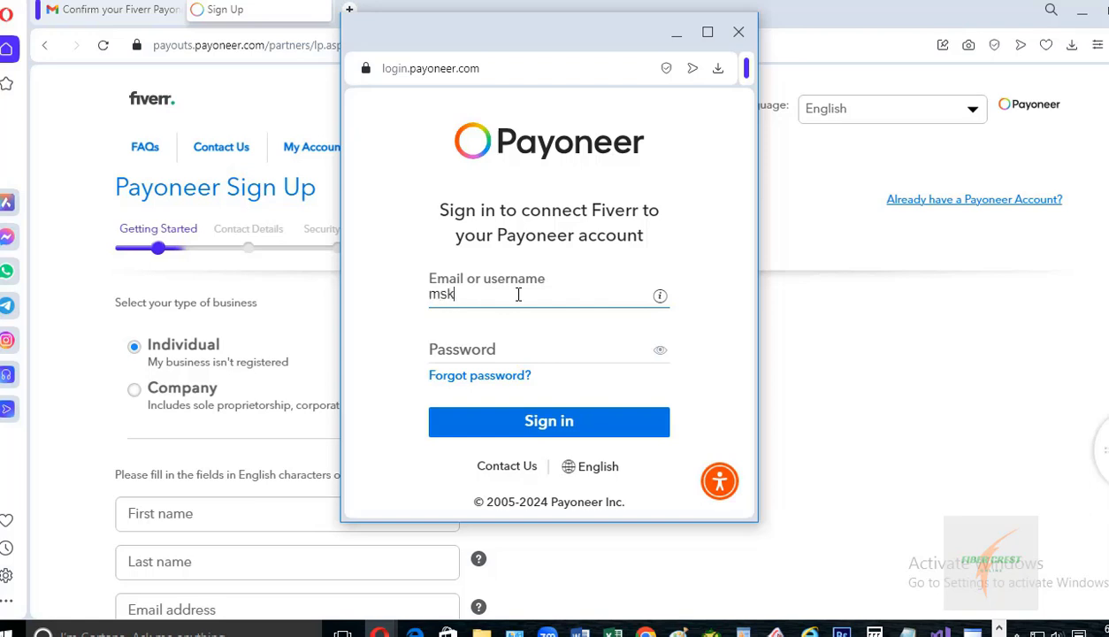
left_click(503, 349)
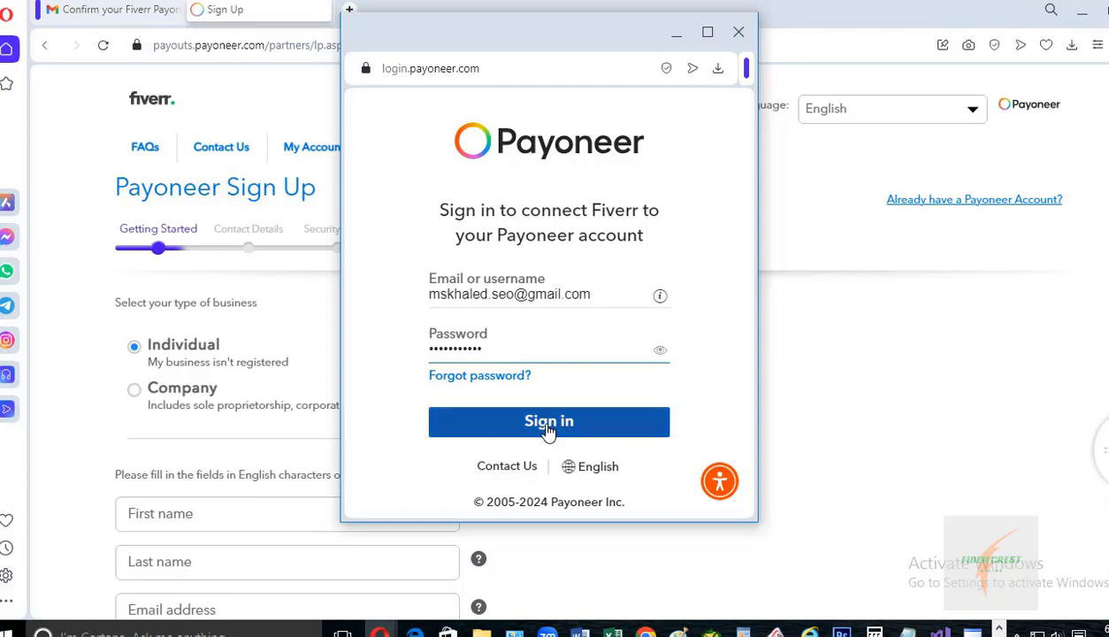
left_click(548, 428)
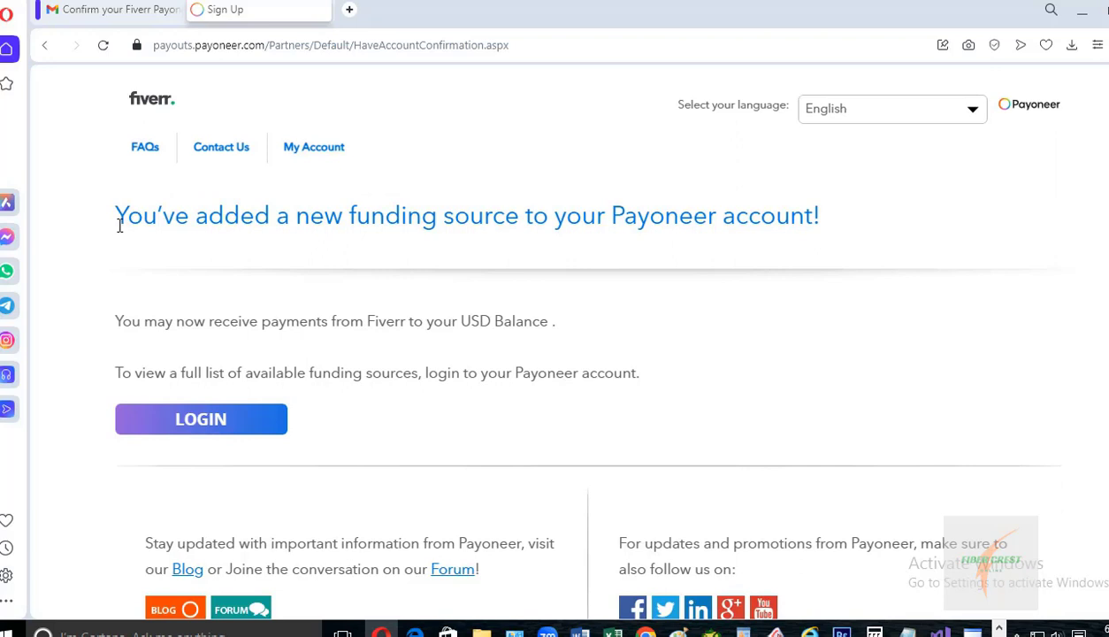
Step: Highlight the Payoneer 'new funding source' confirmation heading
left_click_drag(116, 223, 518, 236)
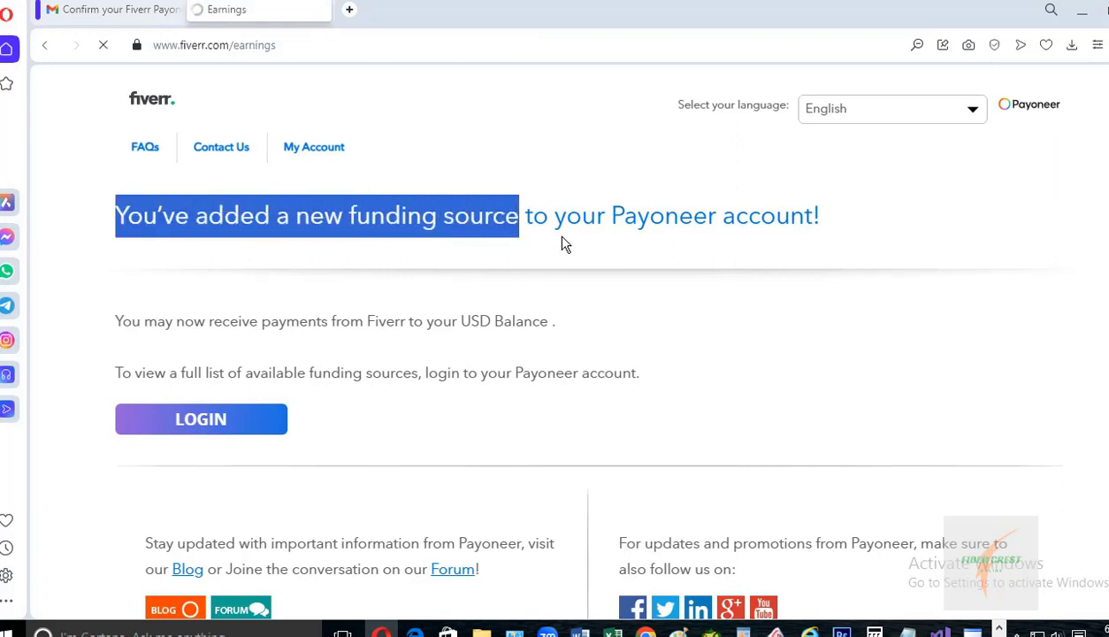
left_click_drag(116, 219, 518, 235)
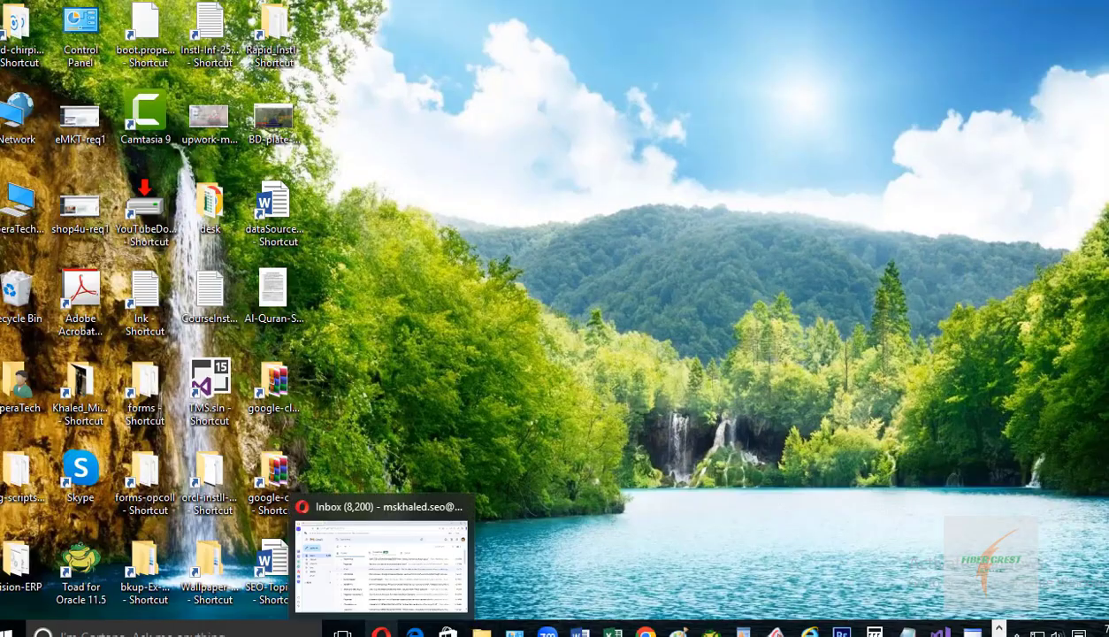
Step: Restore the Opera browser and sign back into the Google account with its password
left_click(381, 566)
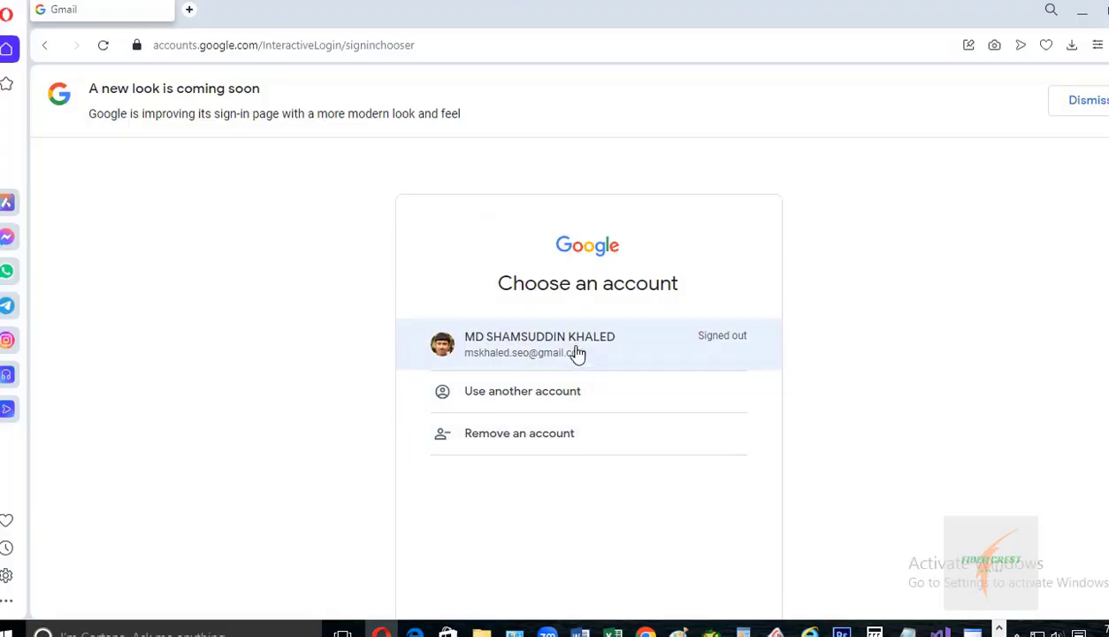
left_click(576, 353)
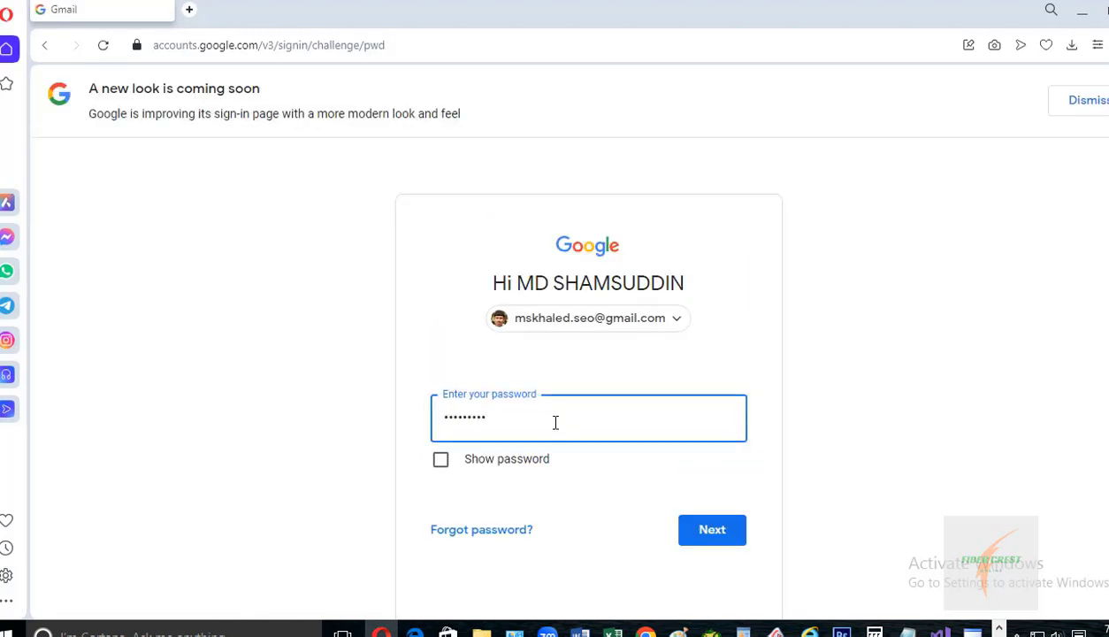
left_click(725, 528)
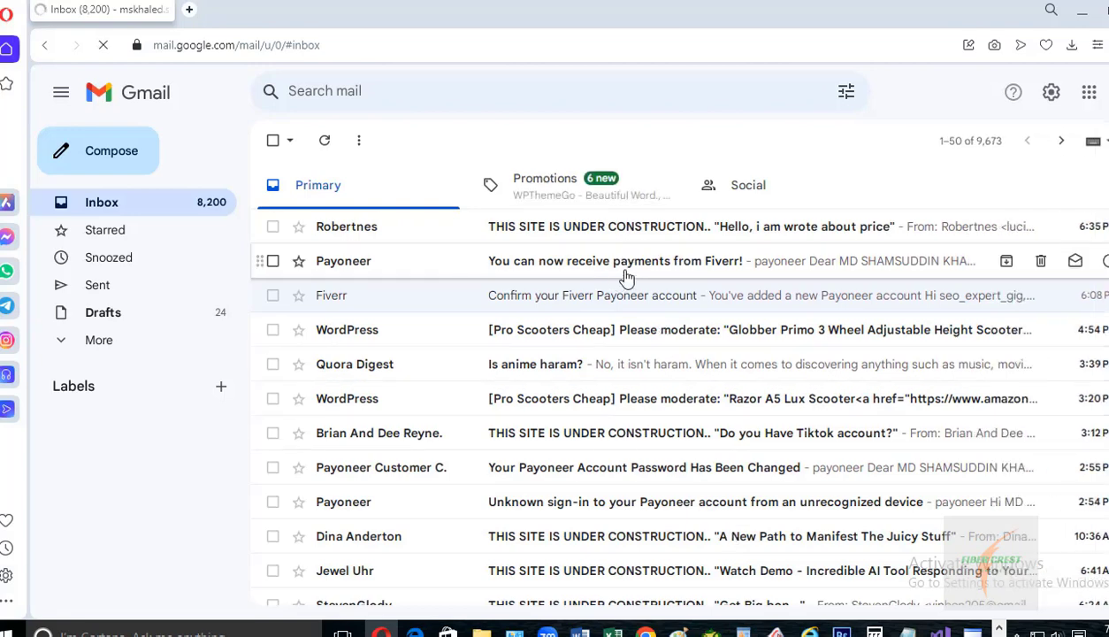
Step: Open Payoneer's 'You can now receive payments from Fiverr!' email and highlight the sender address
left_click(637, 302)
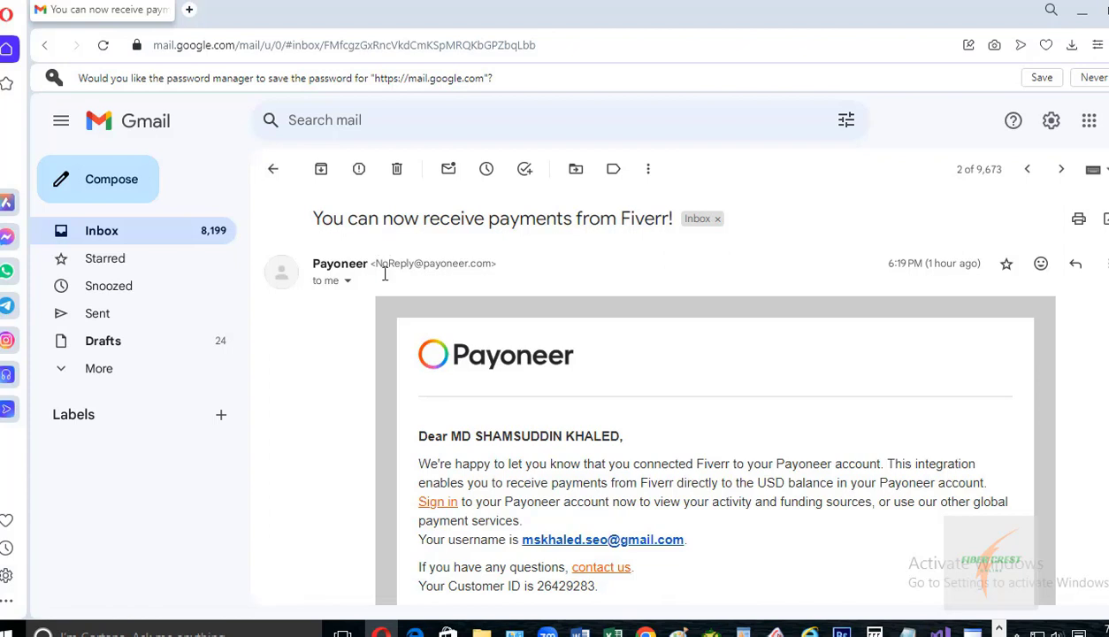
left_click_drag(390, 263, 491, 264)
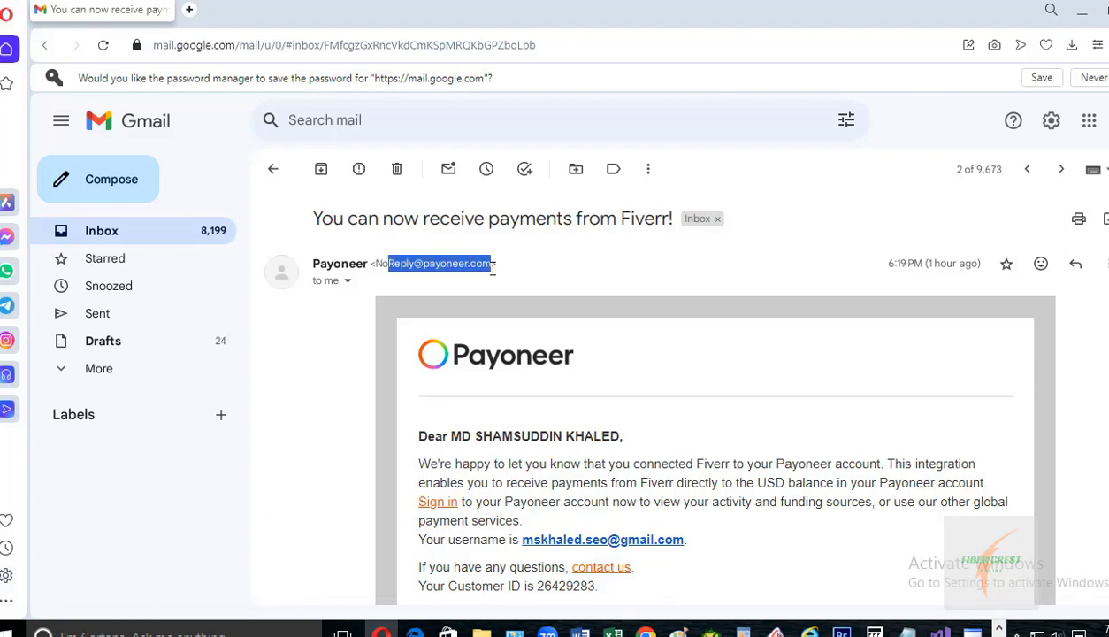
left_click(548, 292)
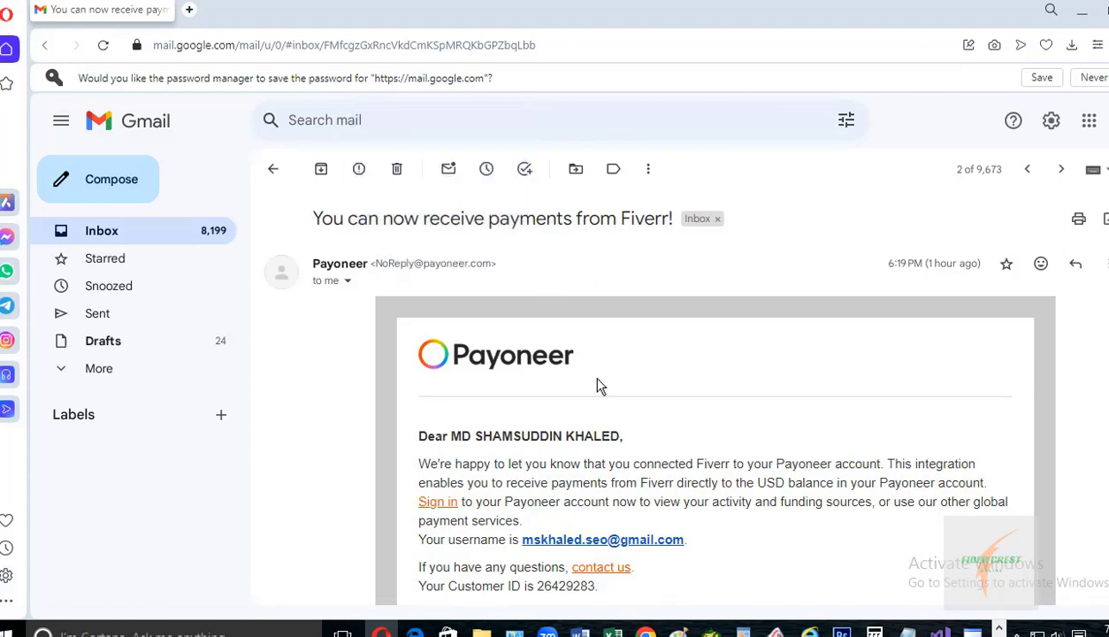
Step: Highlight the email sentence confirming Fiverr payments go to the USD balance
scroll(584, 380, "down", 1)
scroll(504, 432, "down", 1)
scroll(504, 432, "up", 2)
scroll(504, 431, "down", 2)
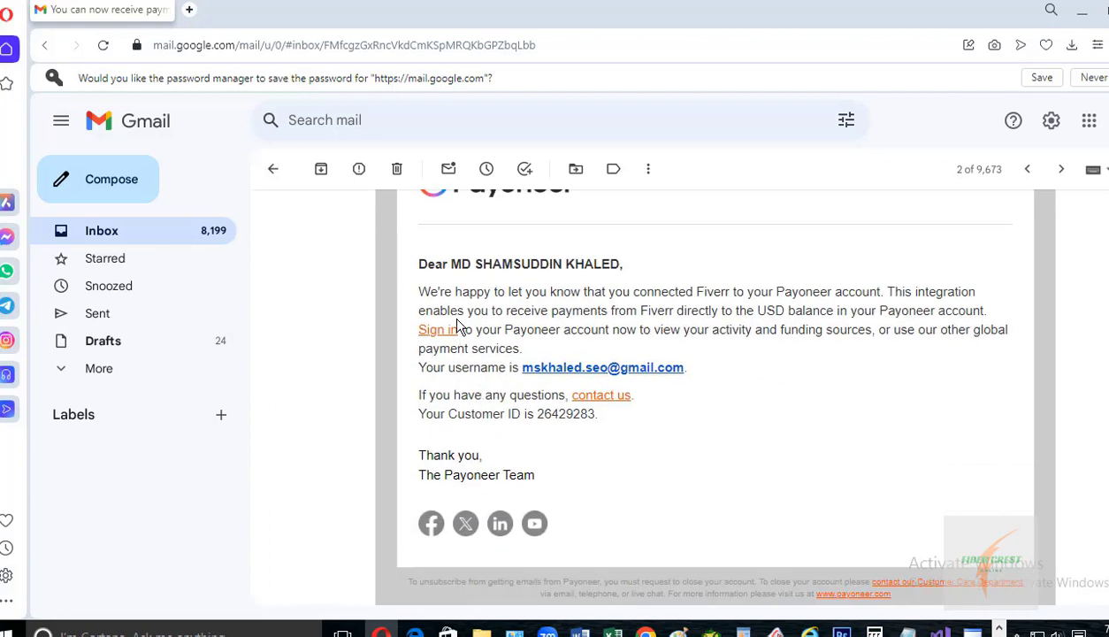
scroll(600, 299, "down", 1)
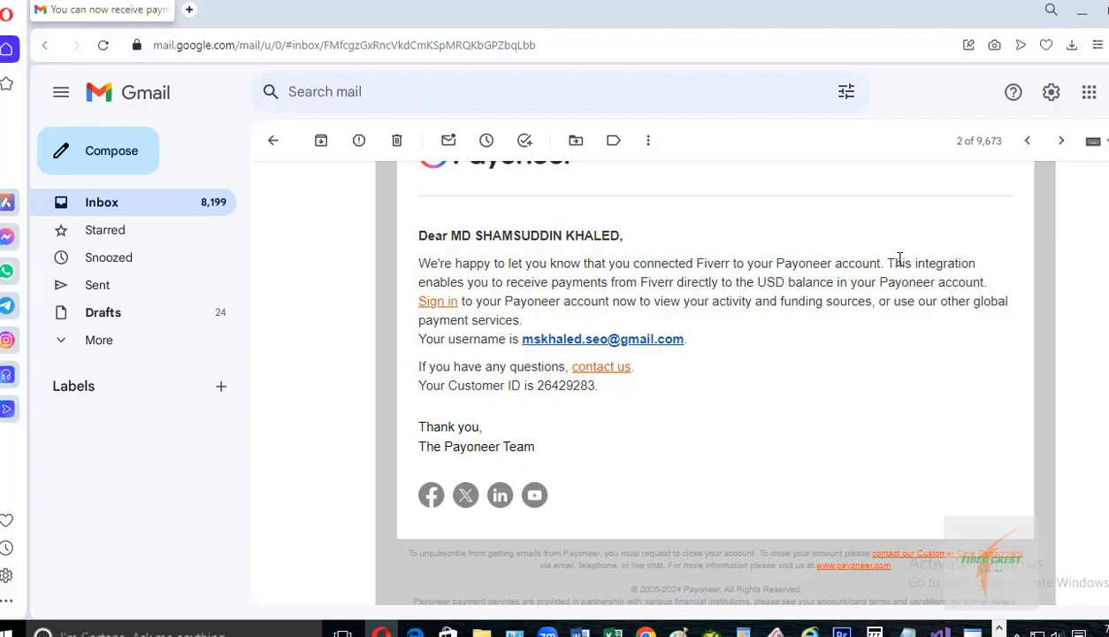
mouse_move(886, 265)
left_mouse_down()
mouse_move(613, 281)
mouse_move(673, 287)
left_mouse_up()
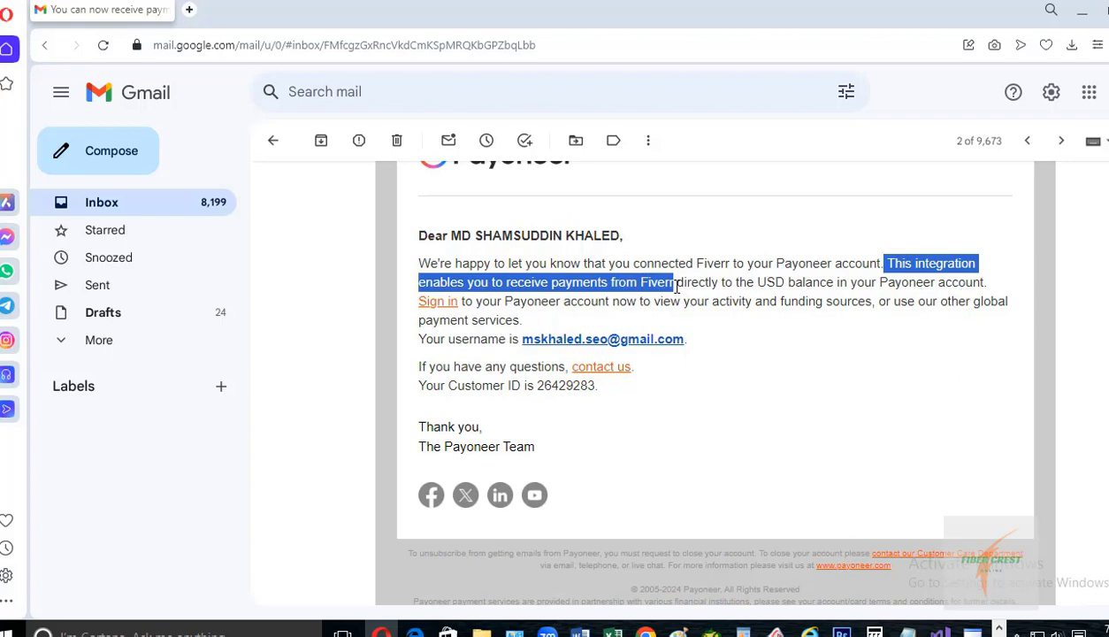
left_click(678, 287)
scroll(883, 595, "up", 1)
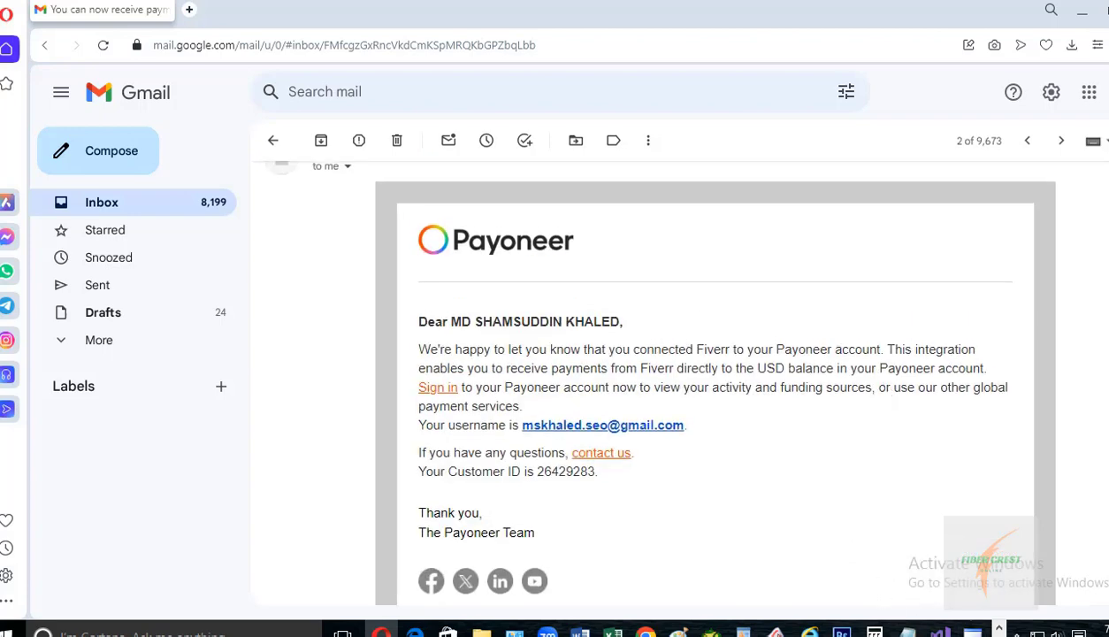